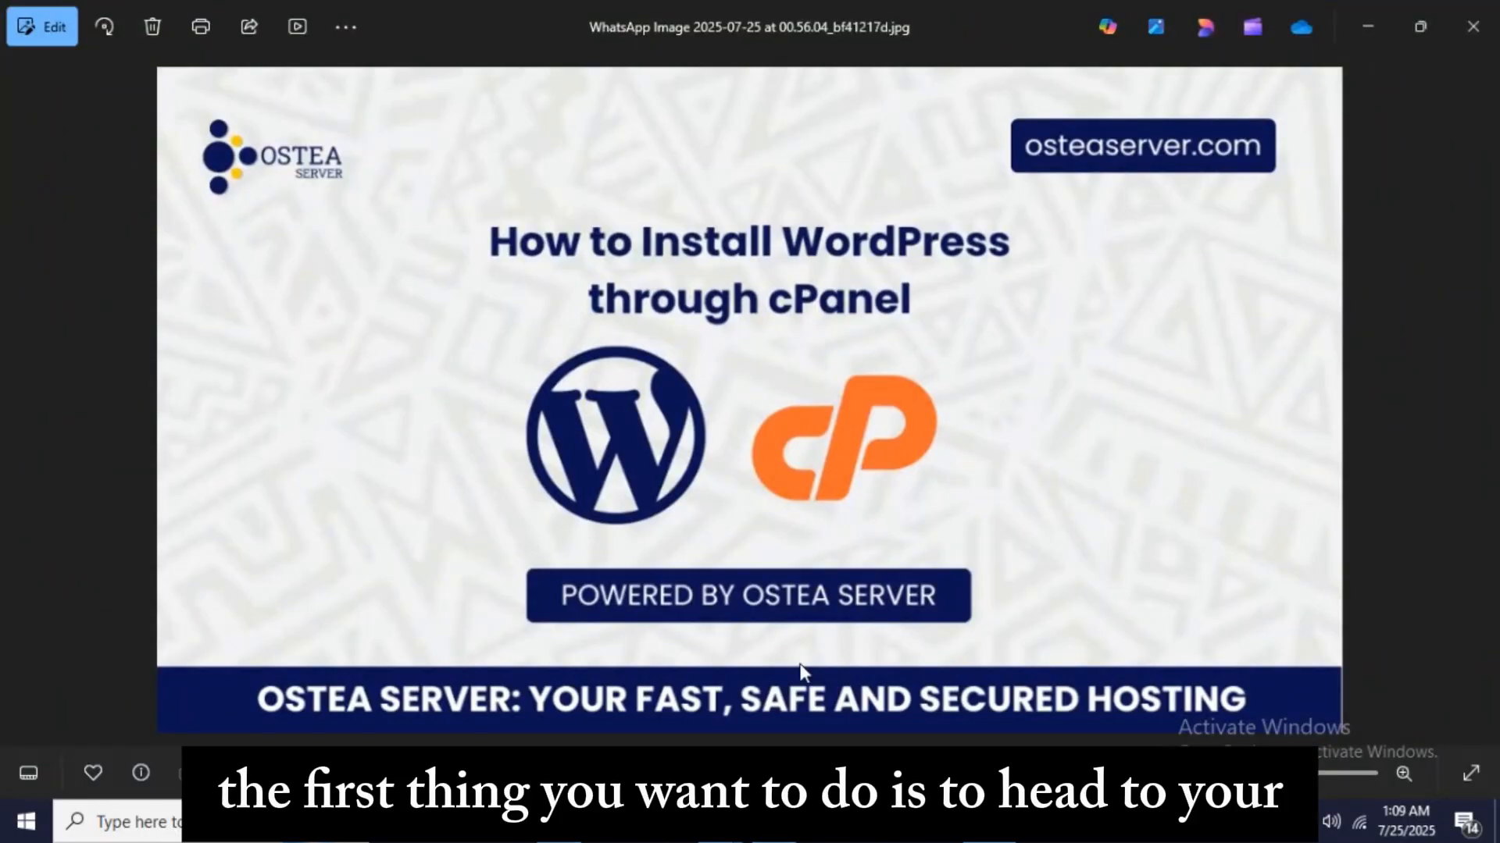
- Go to osteaserver.com in the browser and open its client login page
mouse_move(719, 822)
click(595, 699)
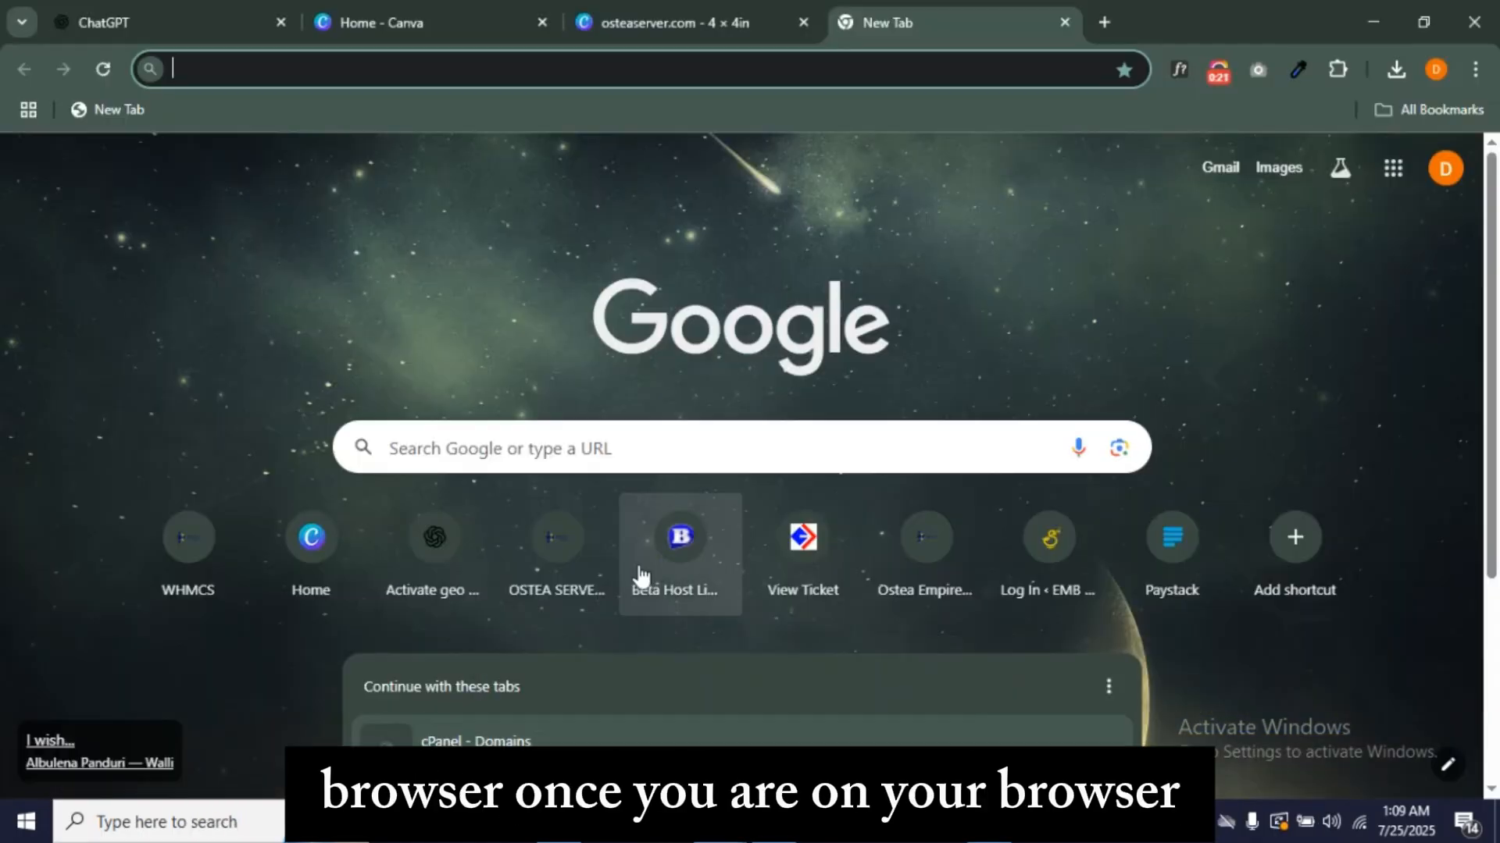
click(771, 63)
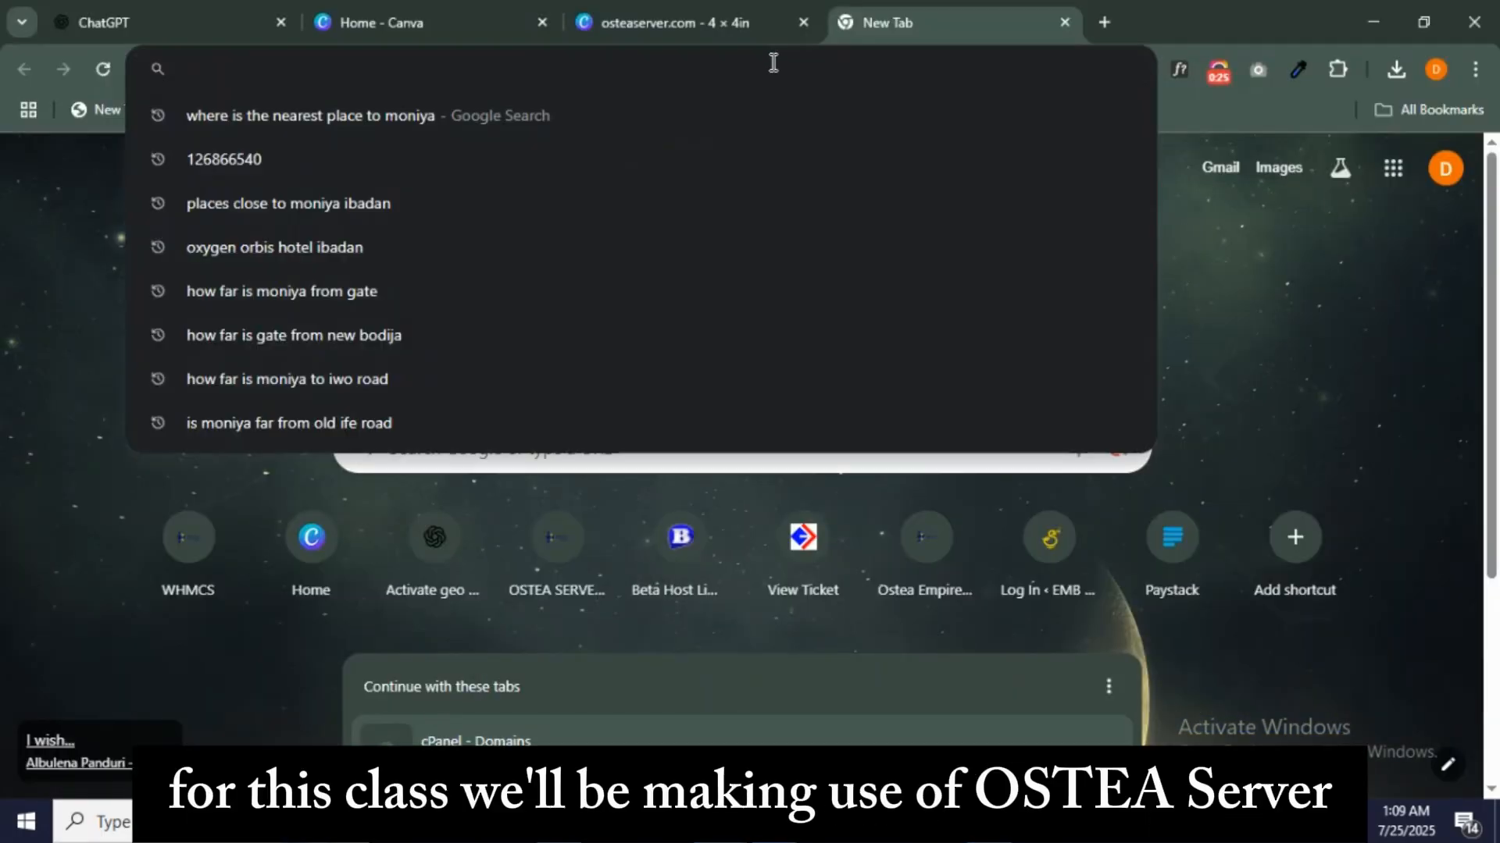
text(OSTEA)
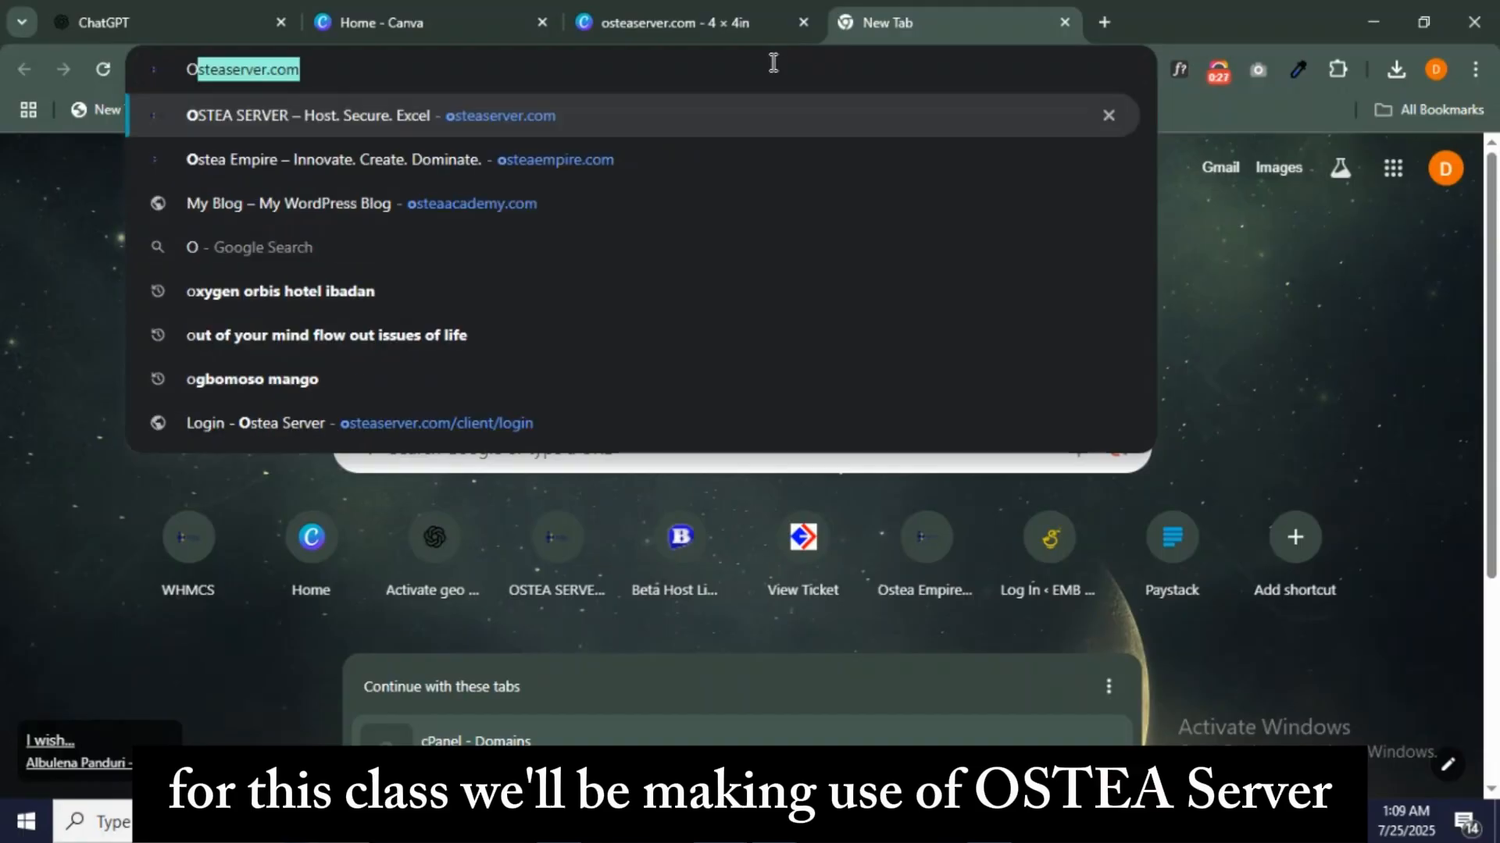
key(Return)
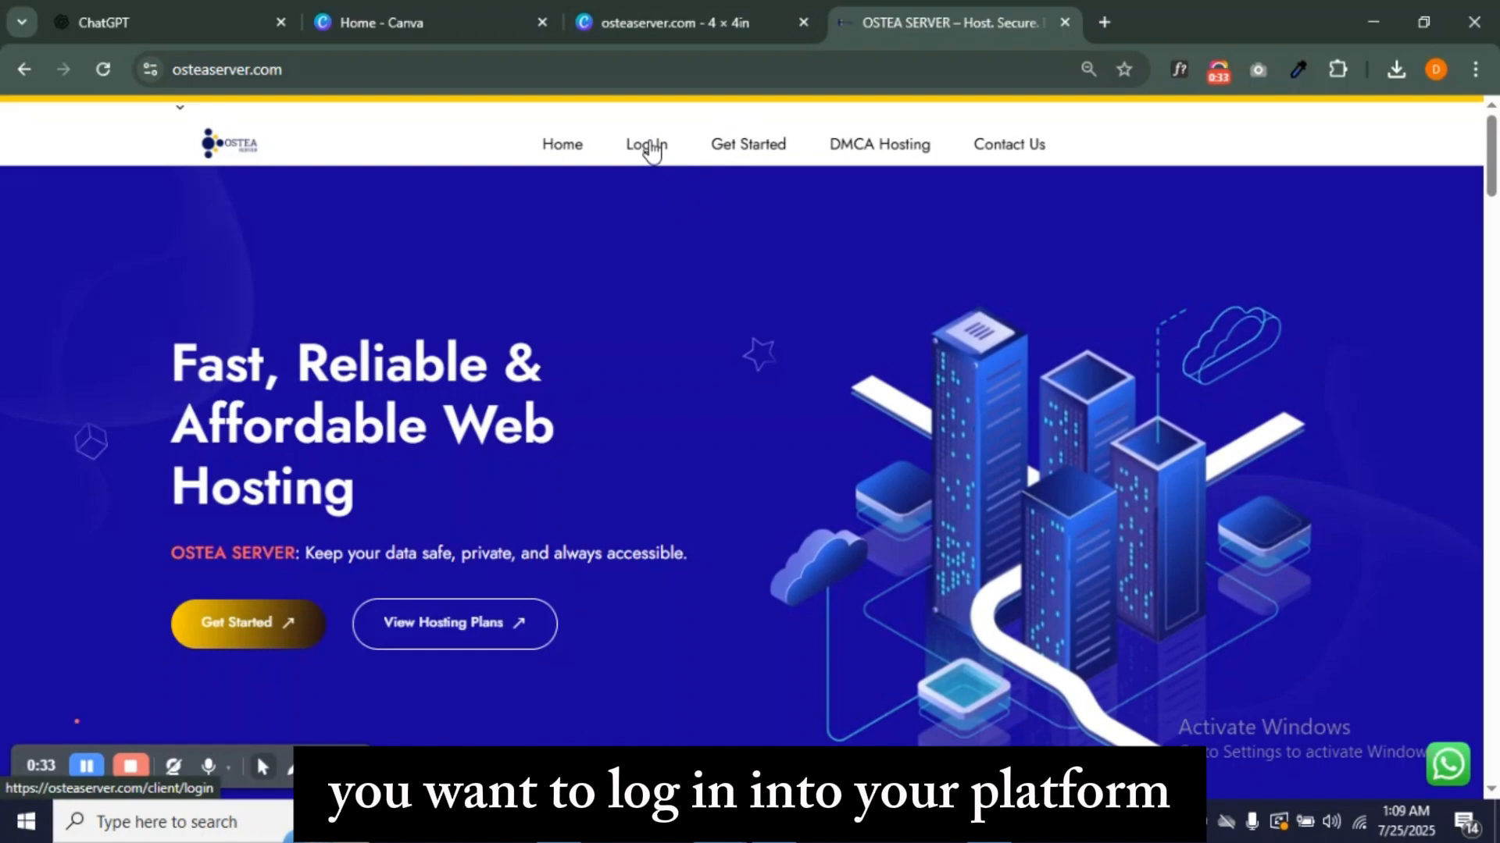
click(652, 151)
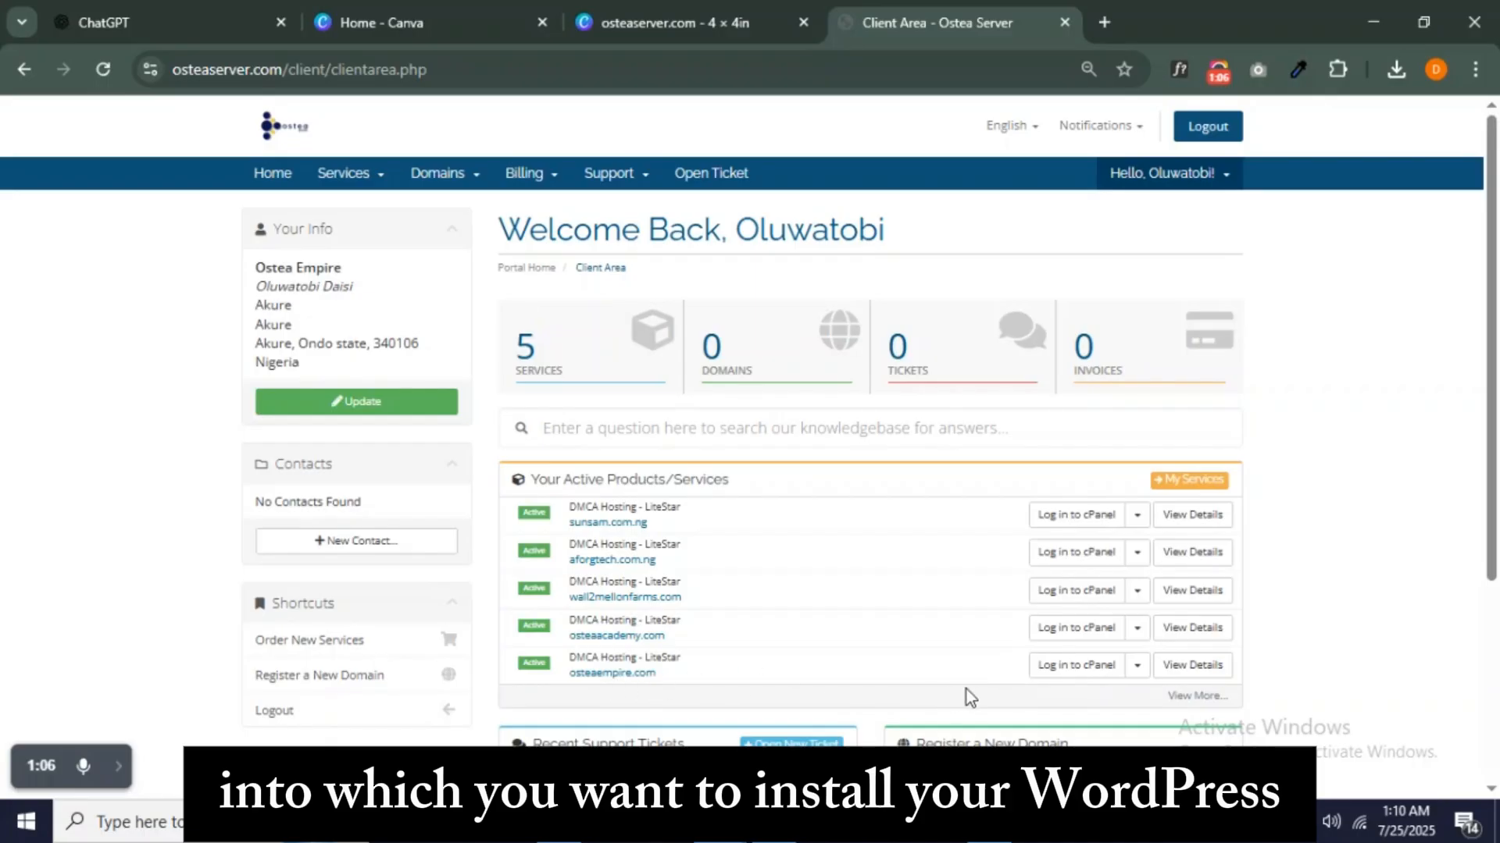
- Enter cPanel for osteaempire.com and open WordPress Manager by Softaculous via a 'WORD' tool search
click(1066, 666)
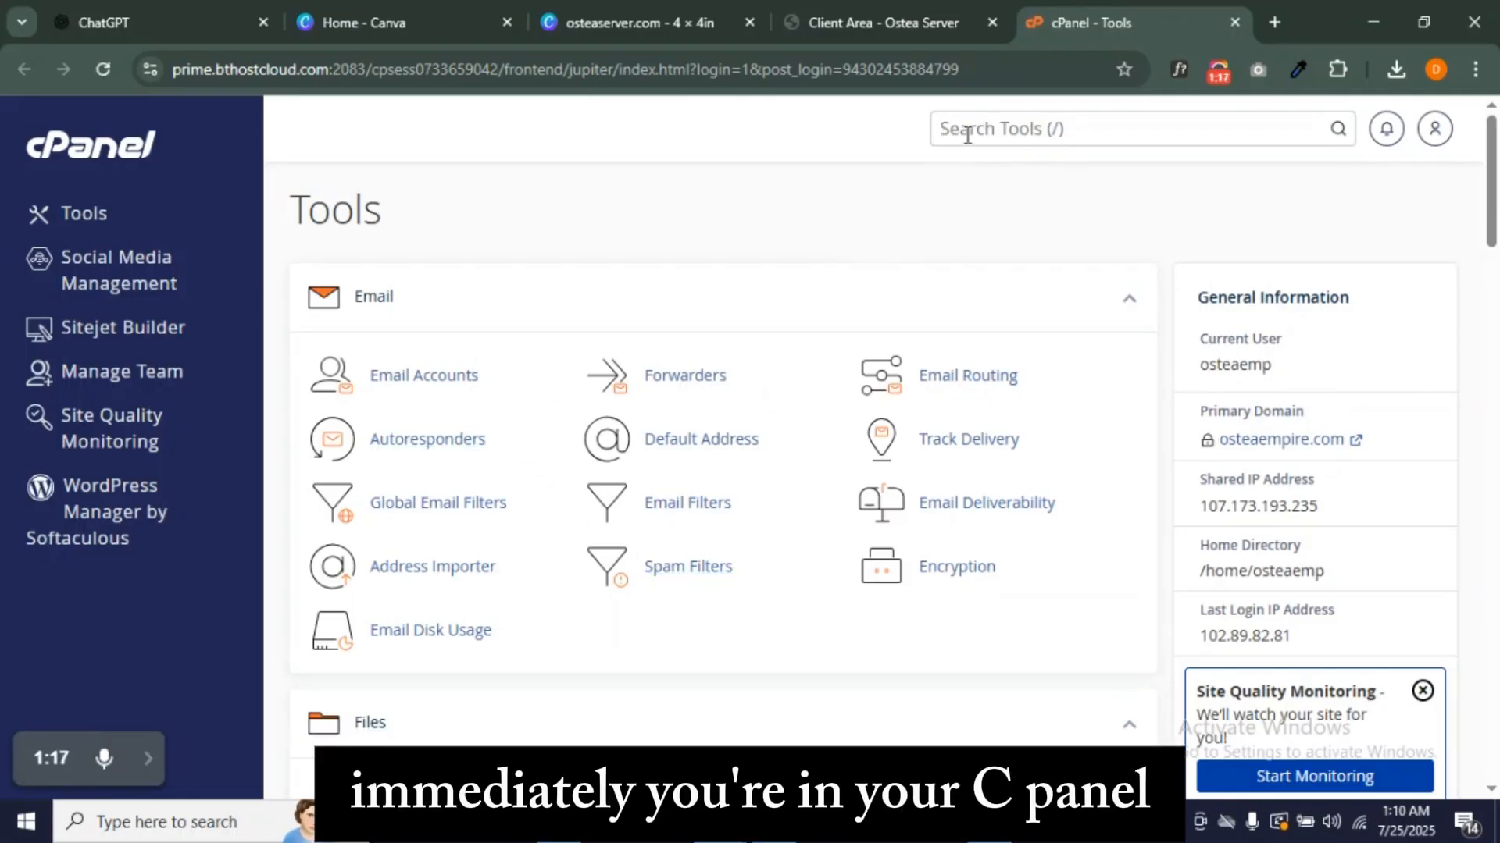
click(967, 135)
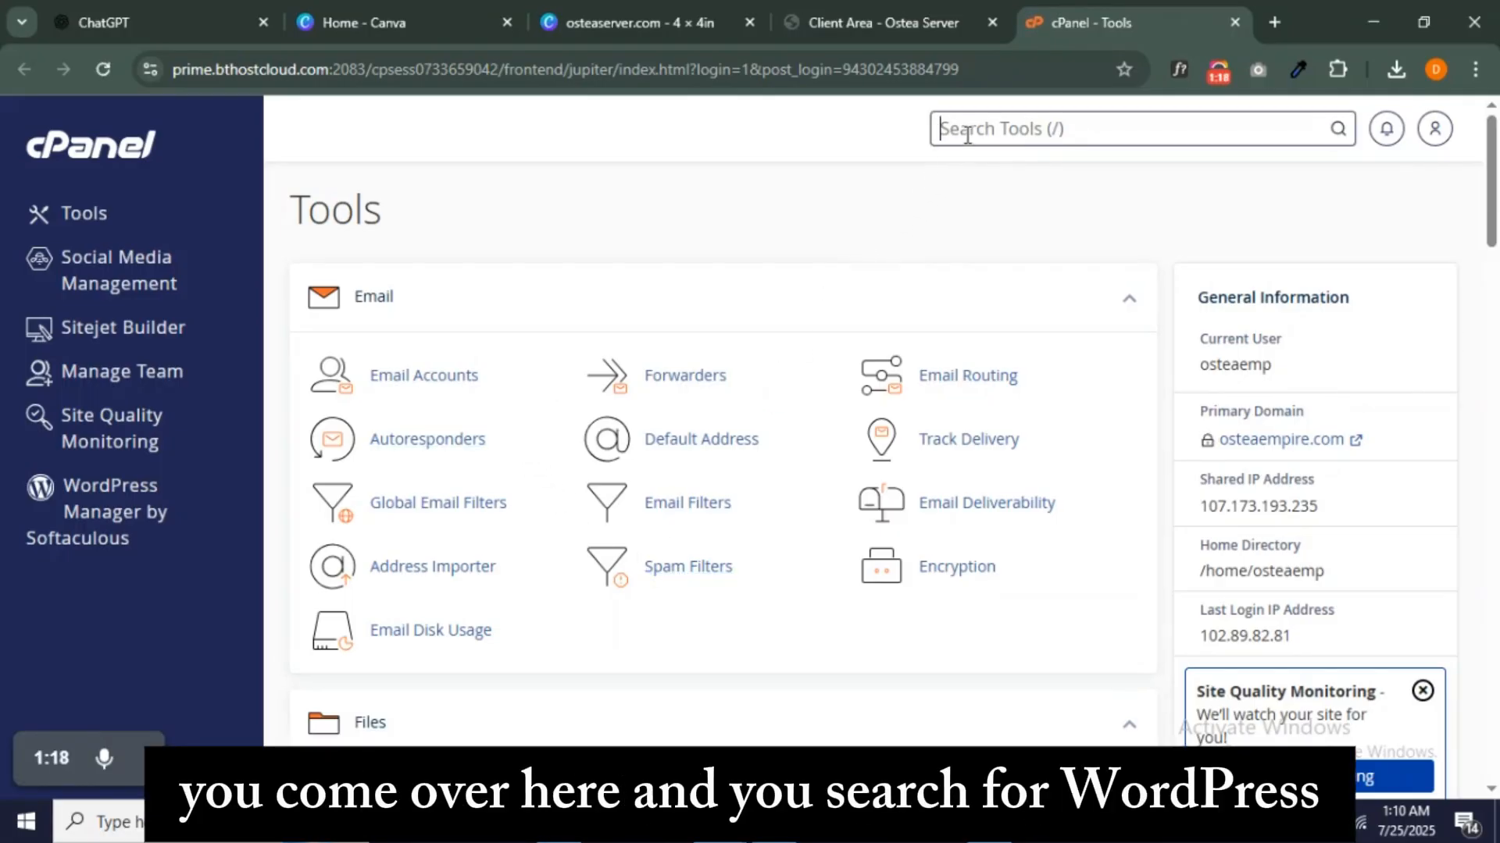
text(WORD)
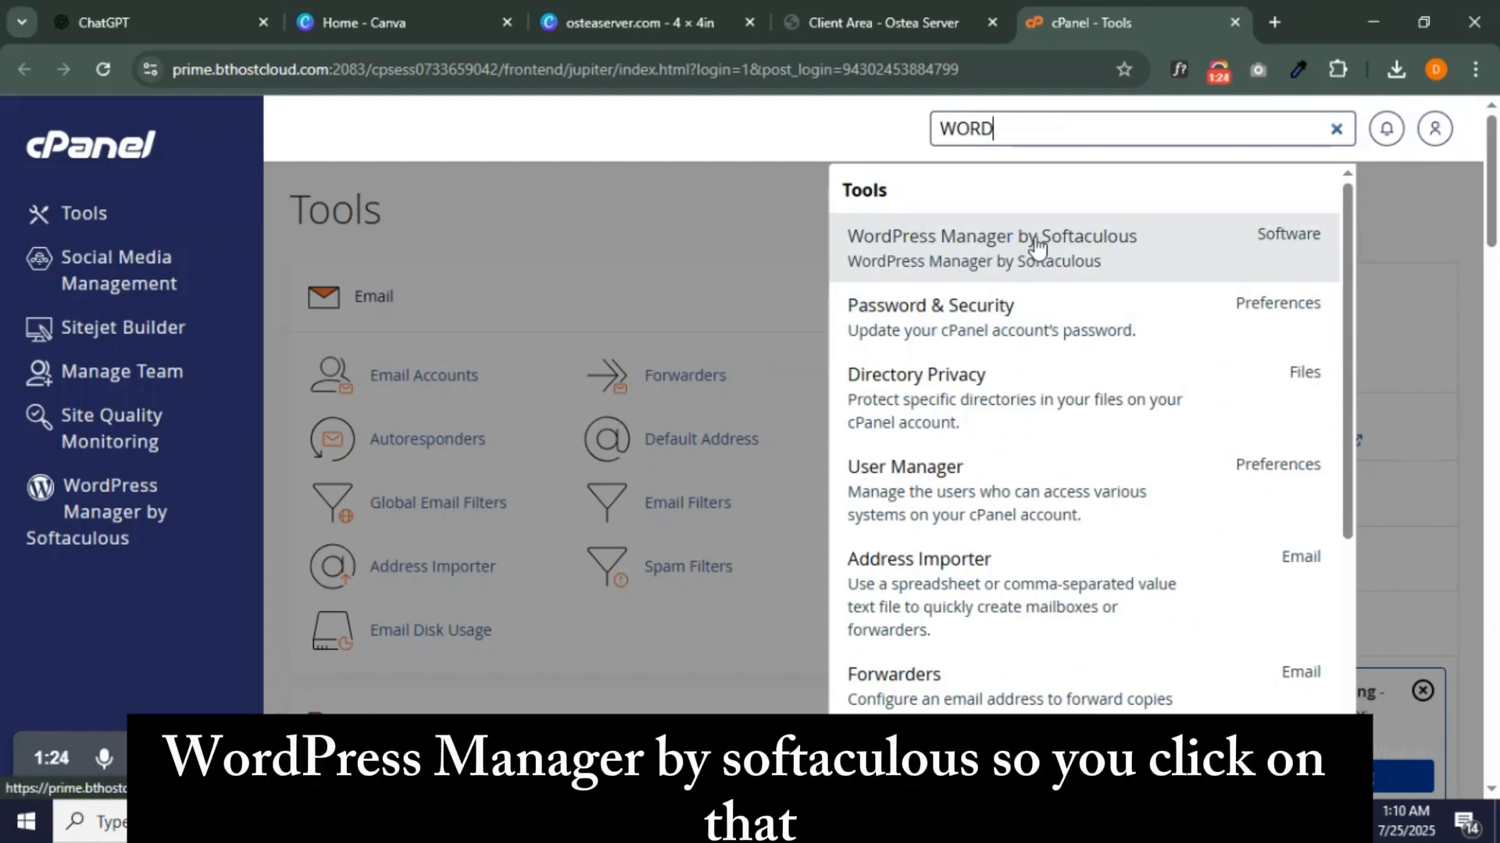
click(1029, 246)
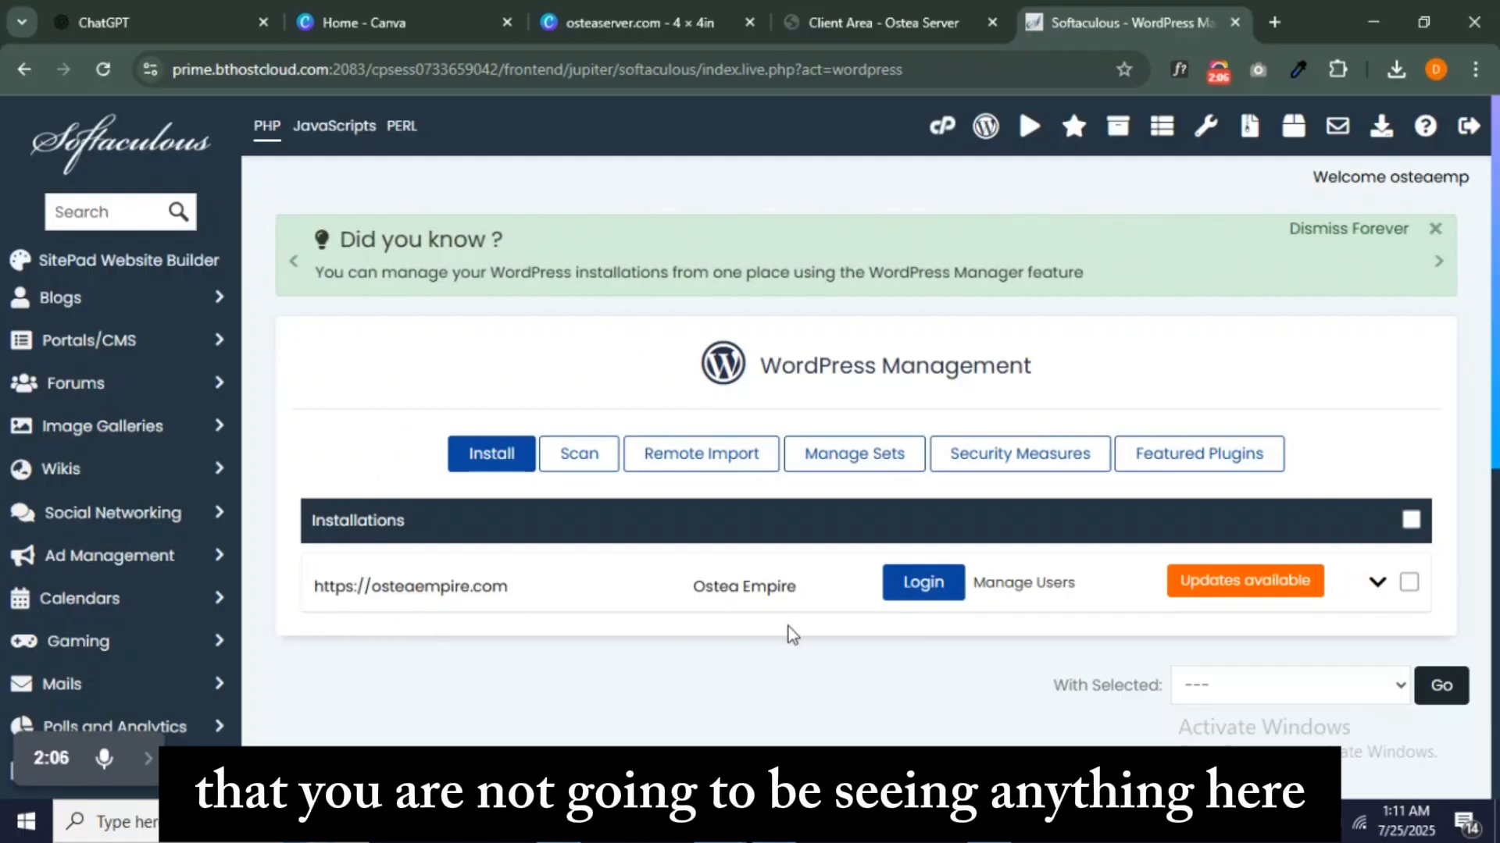
click(492, 455)
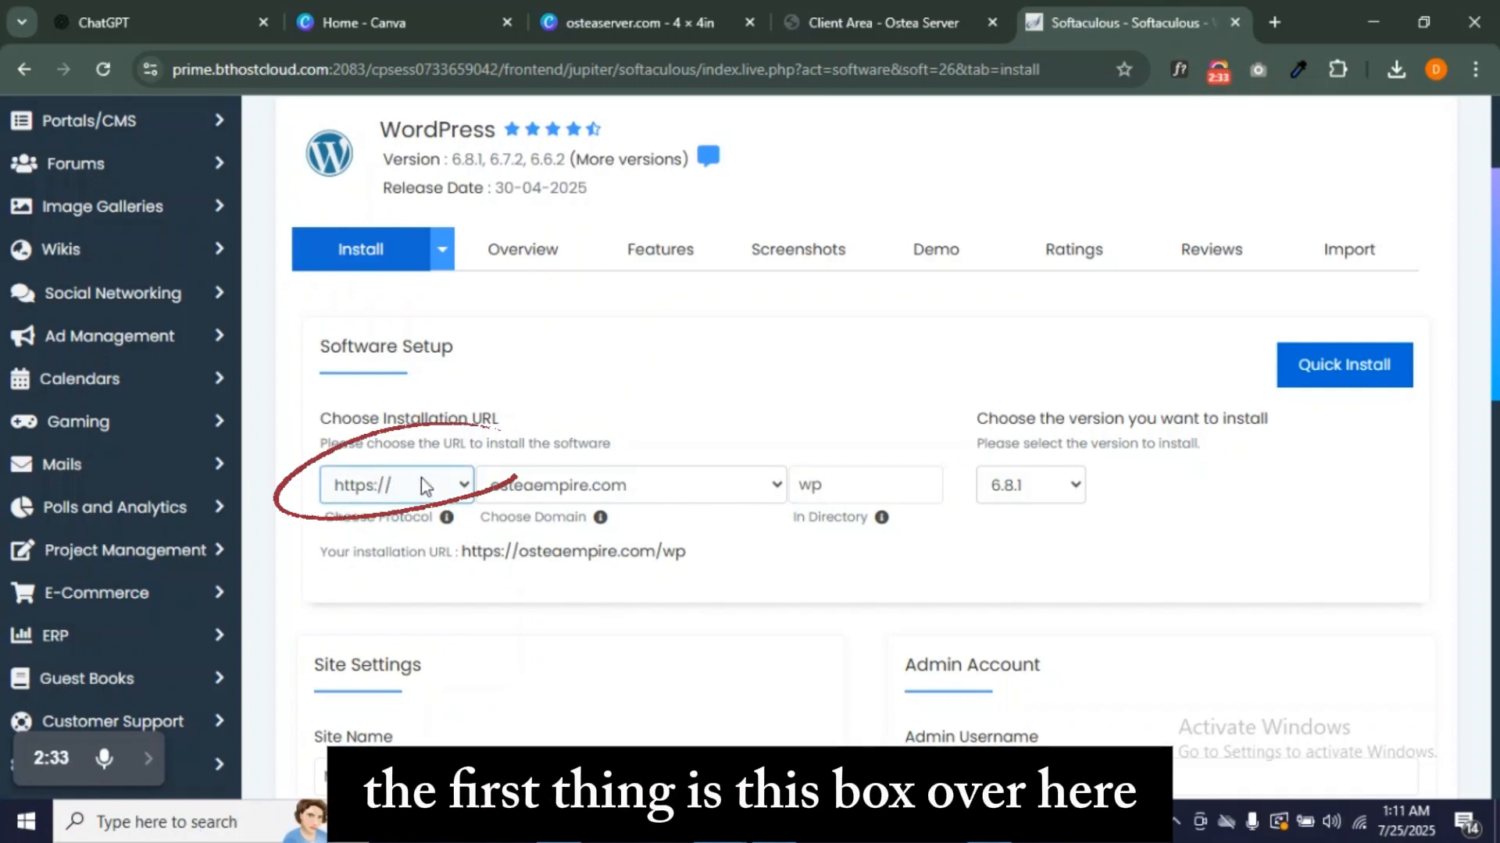
click(444, 489)
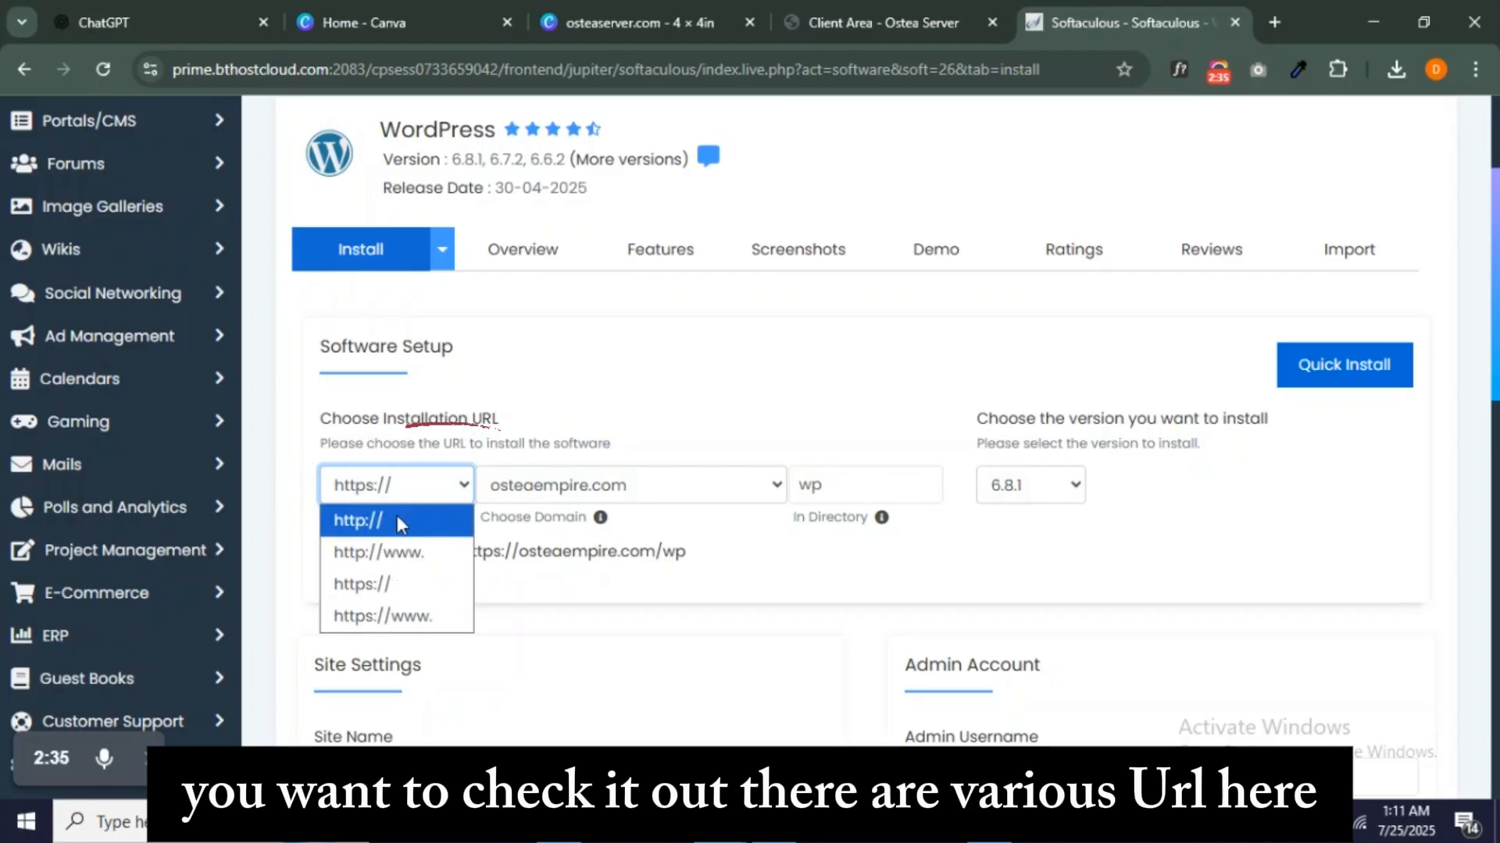
click(379, 592)
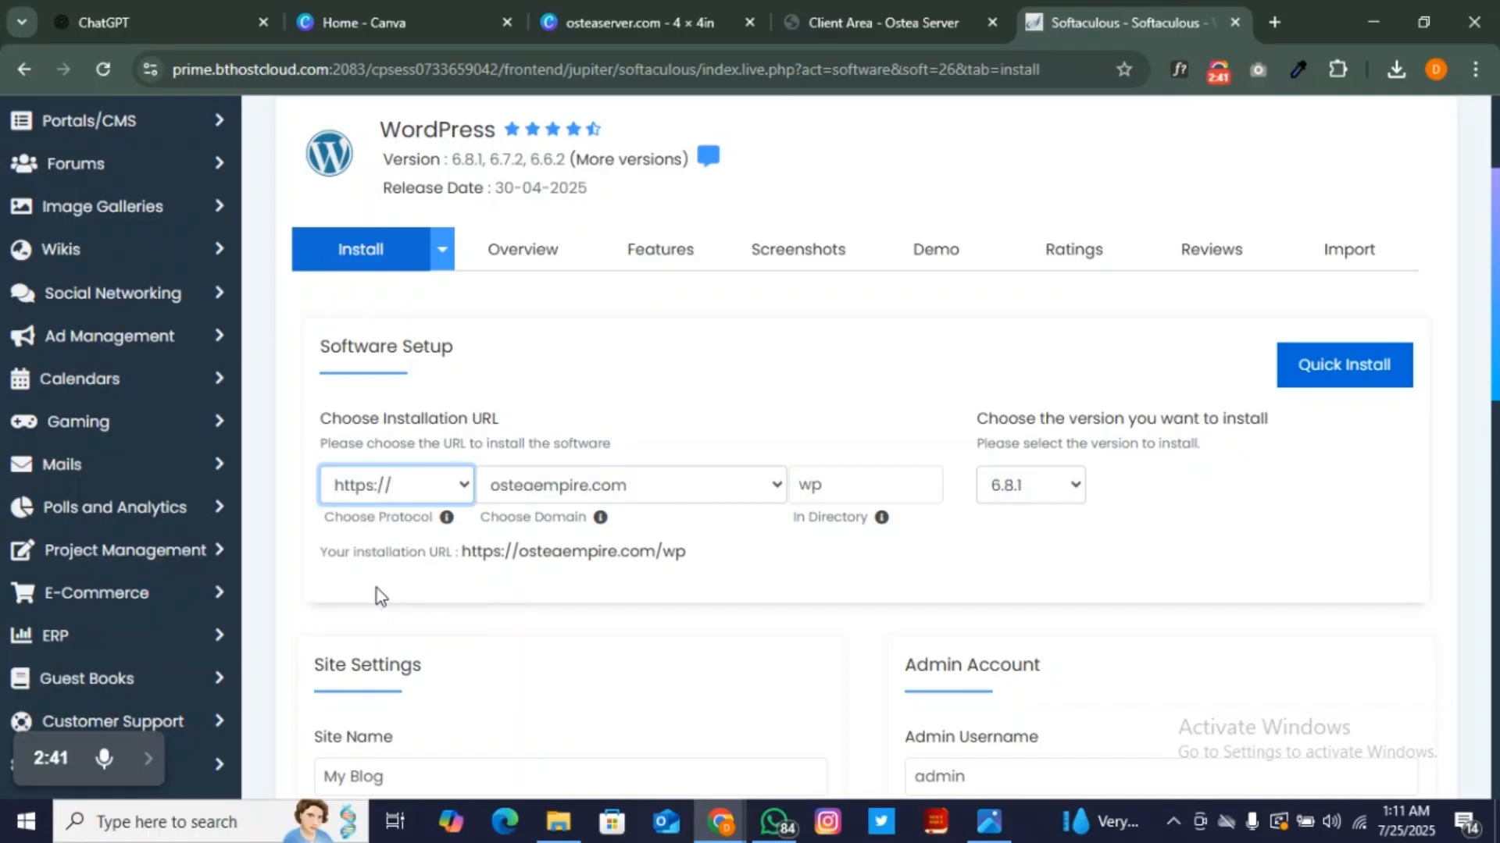
click(364, 492)
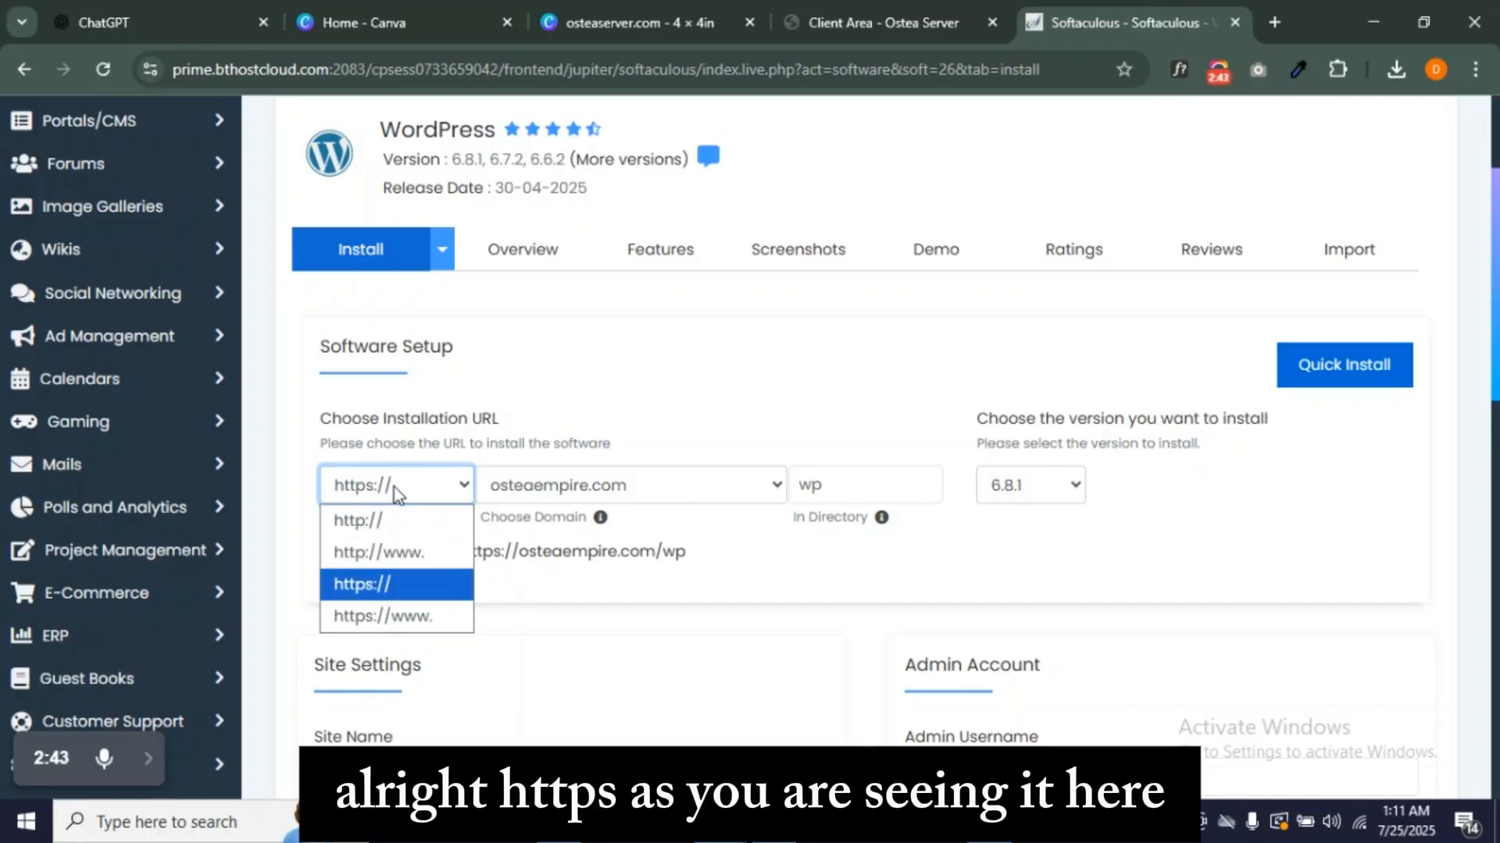
click(363, 591)
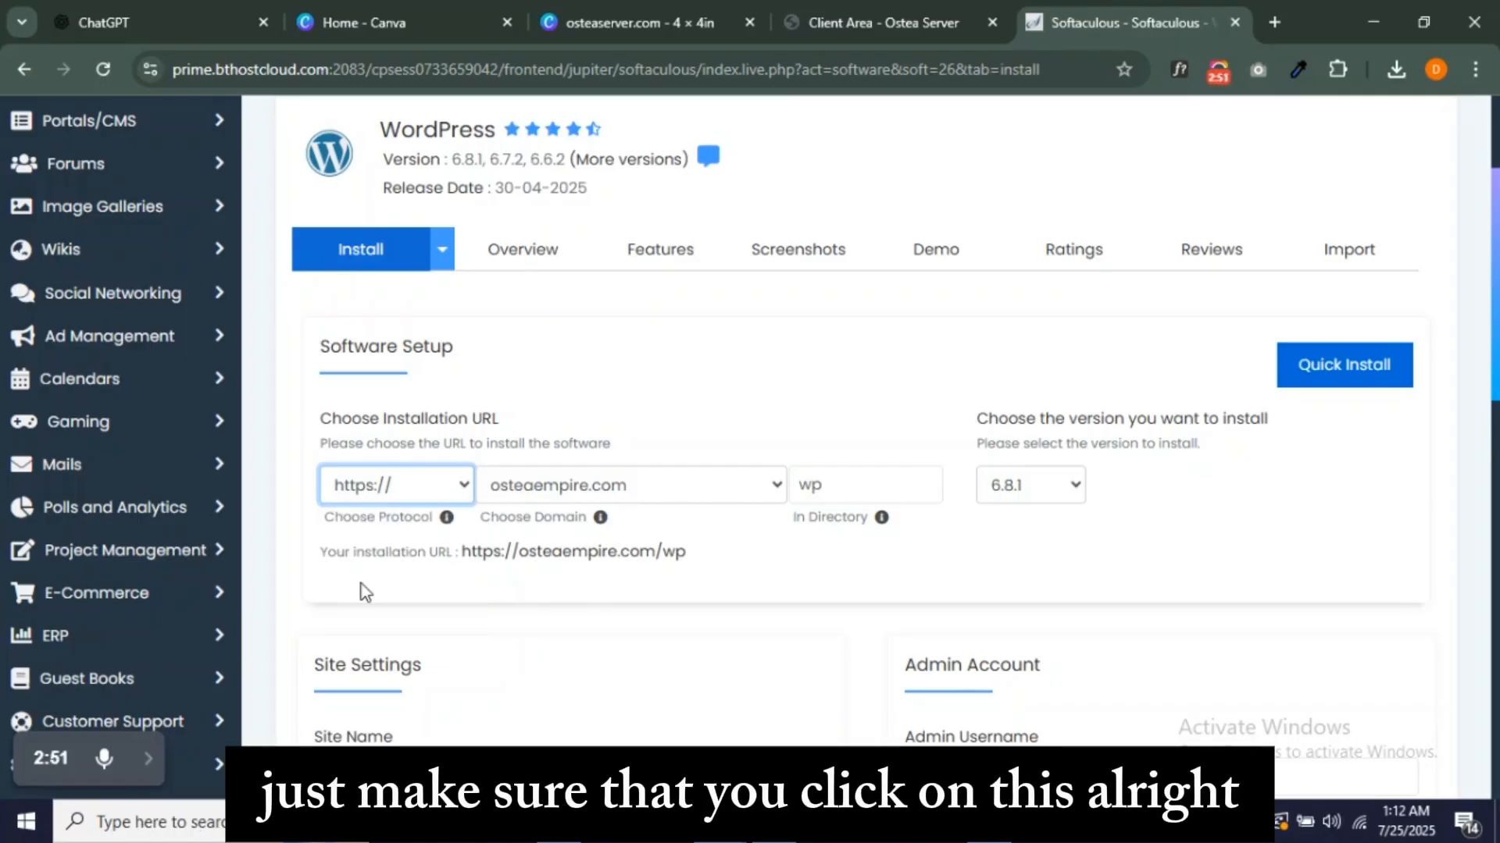
- Pick server.osteaempire.com from the domain list as the installation target
click(678, 489)
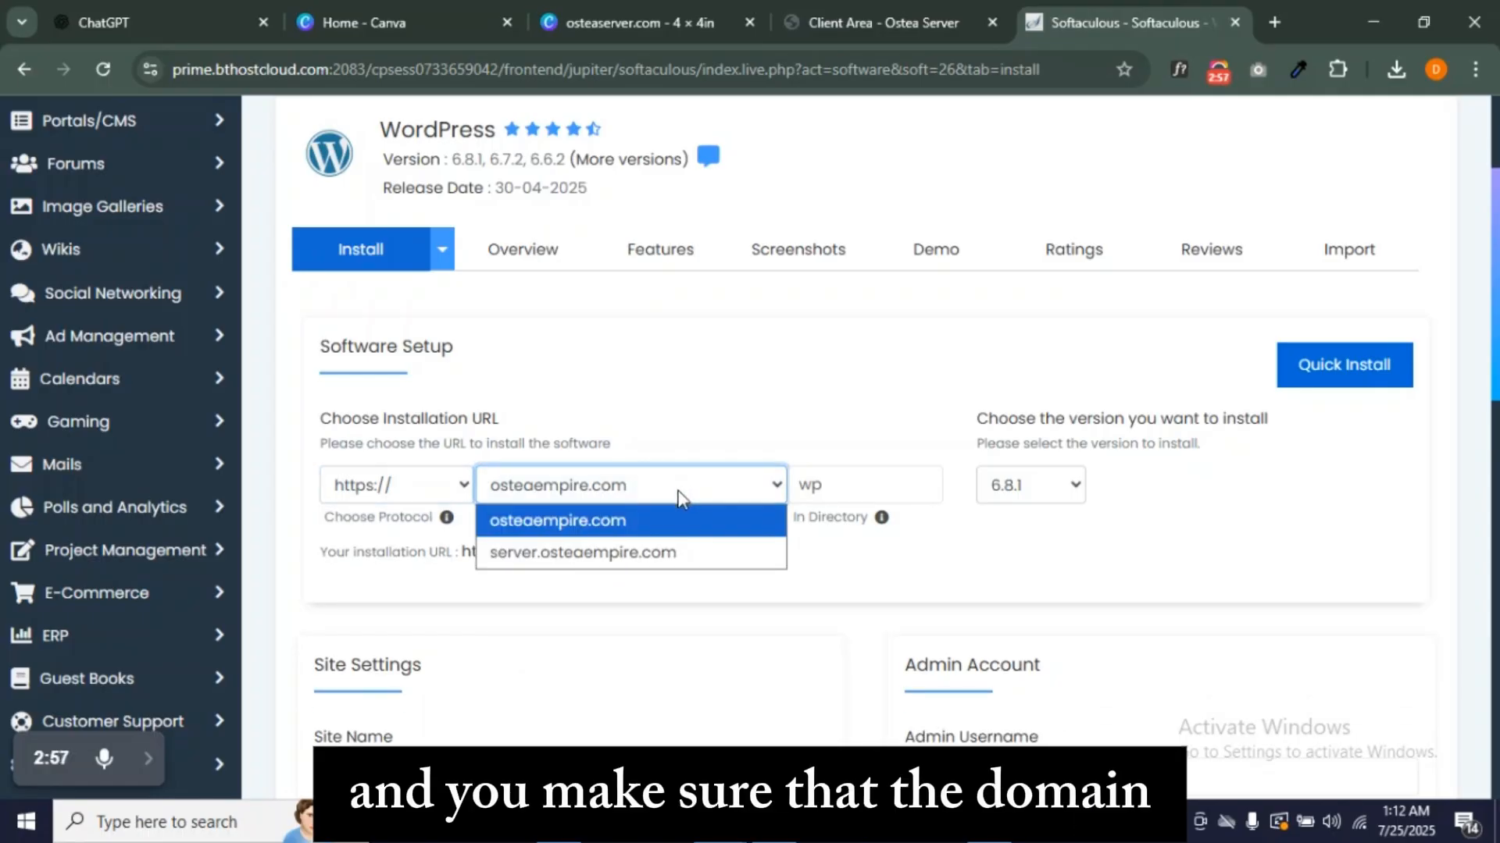
click(634, 494)
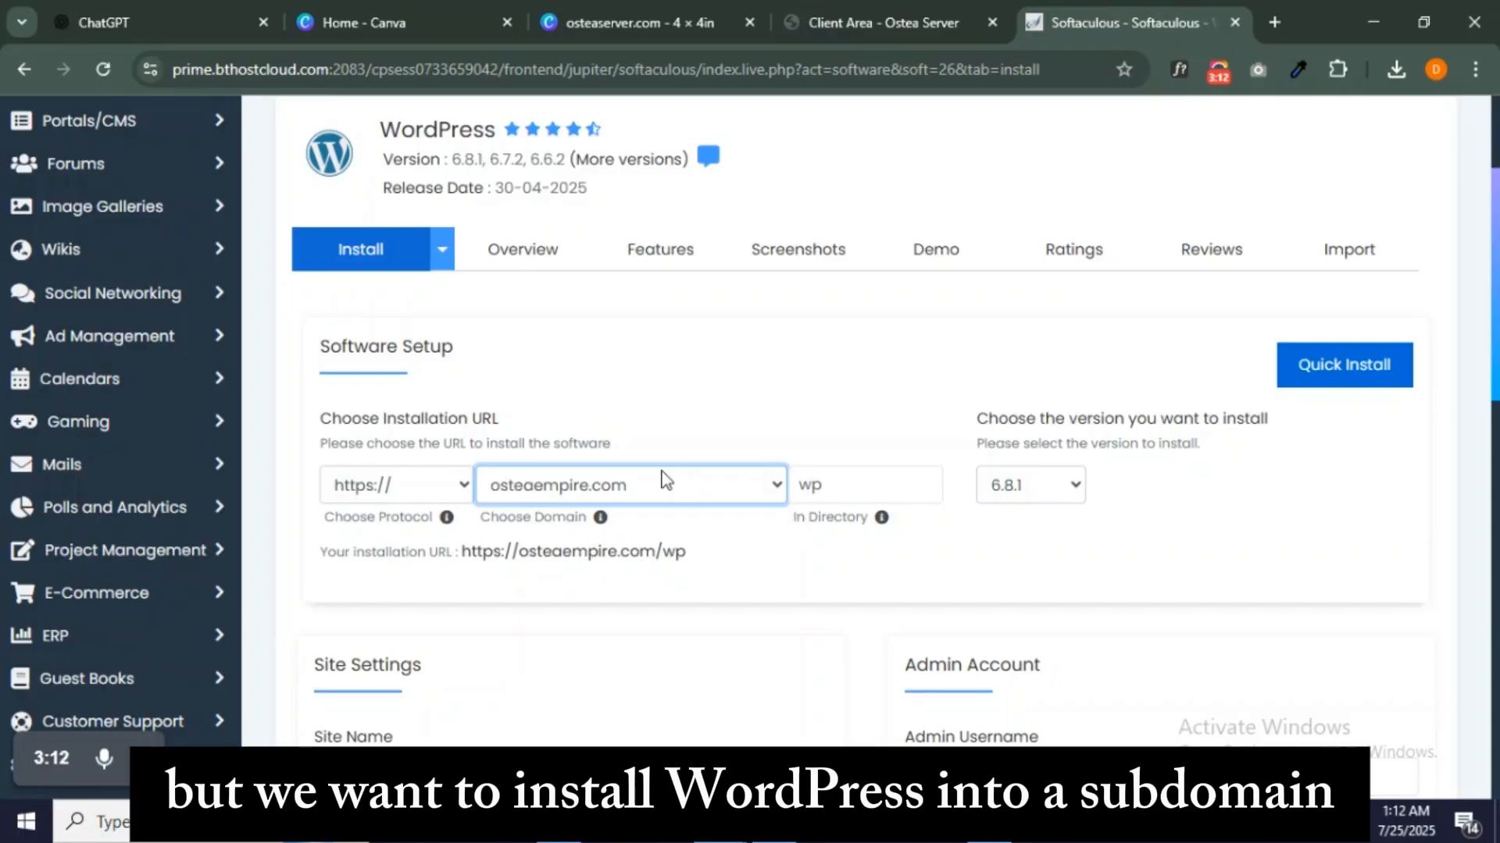
click(667, 483)
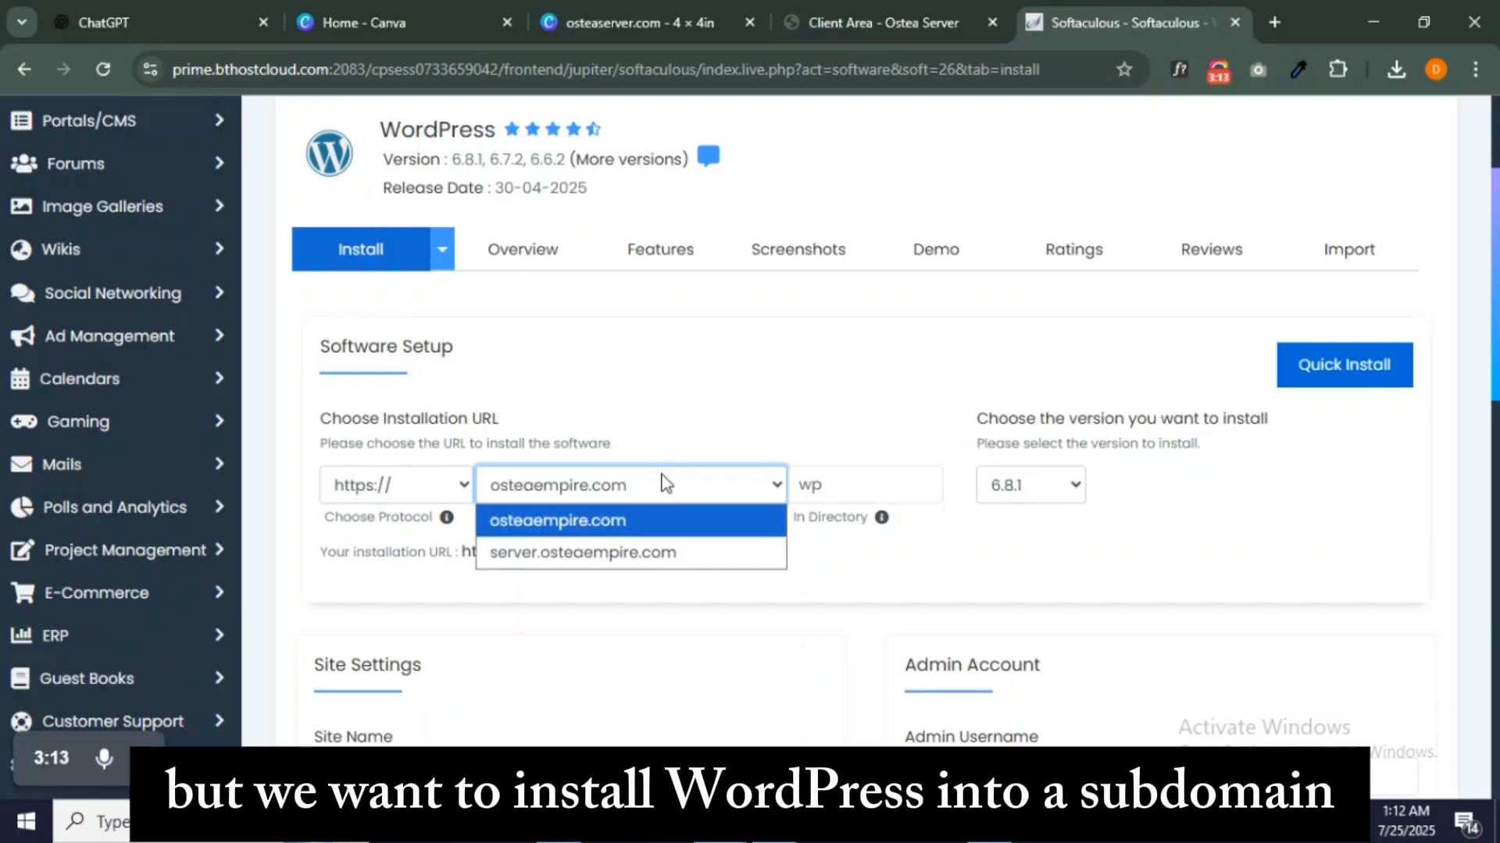
click(649, 550)
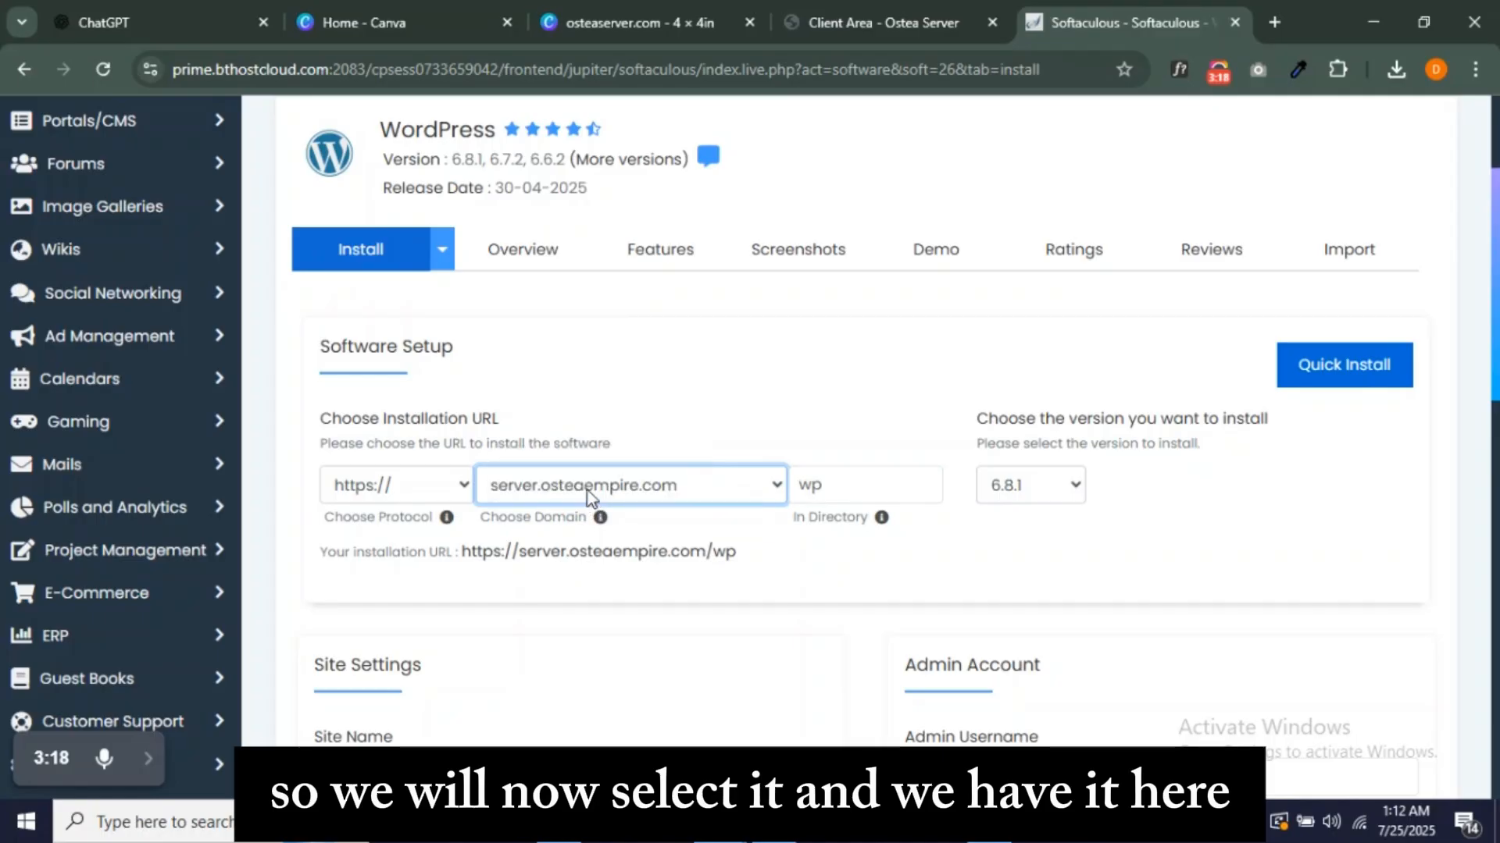
click(647, 498)
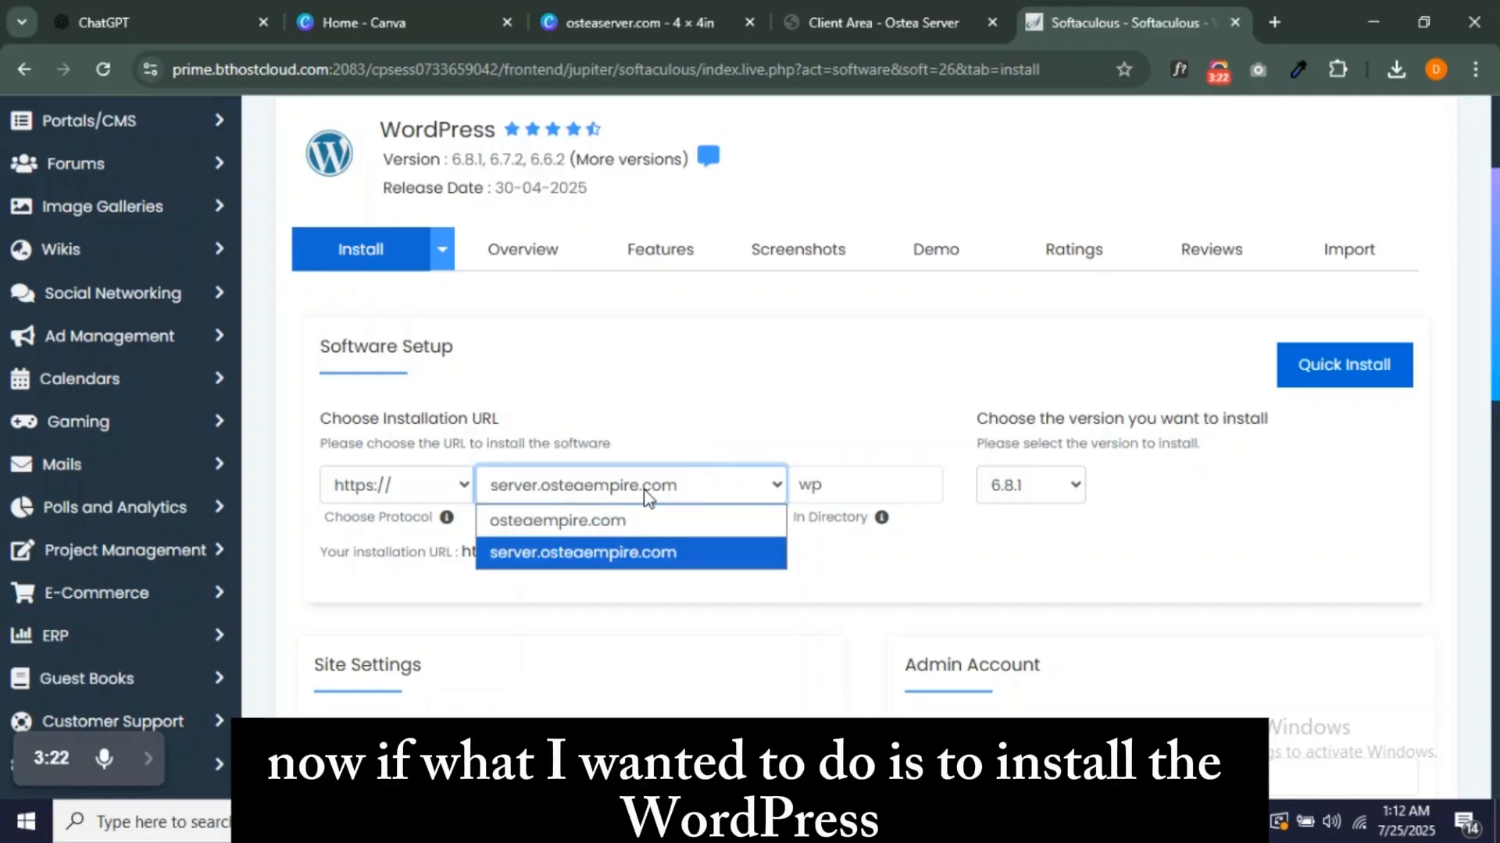
click(642, 522)
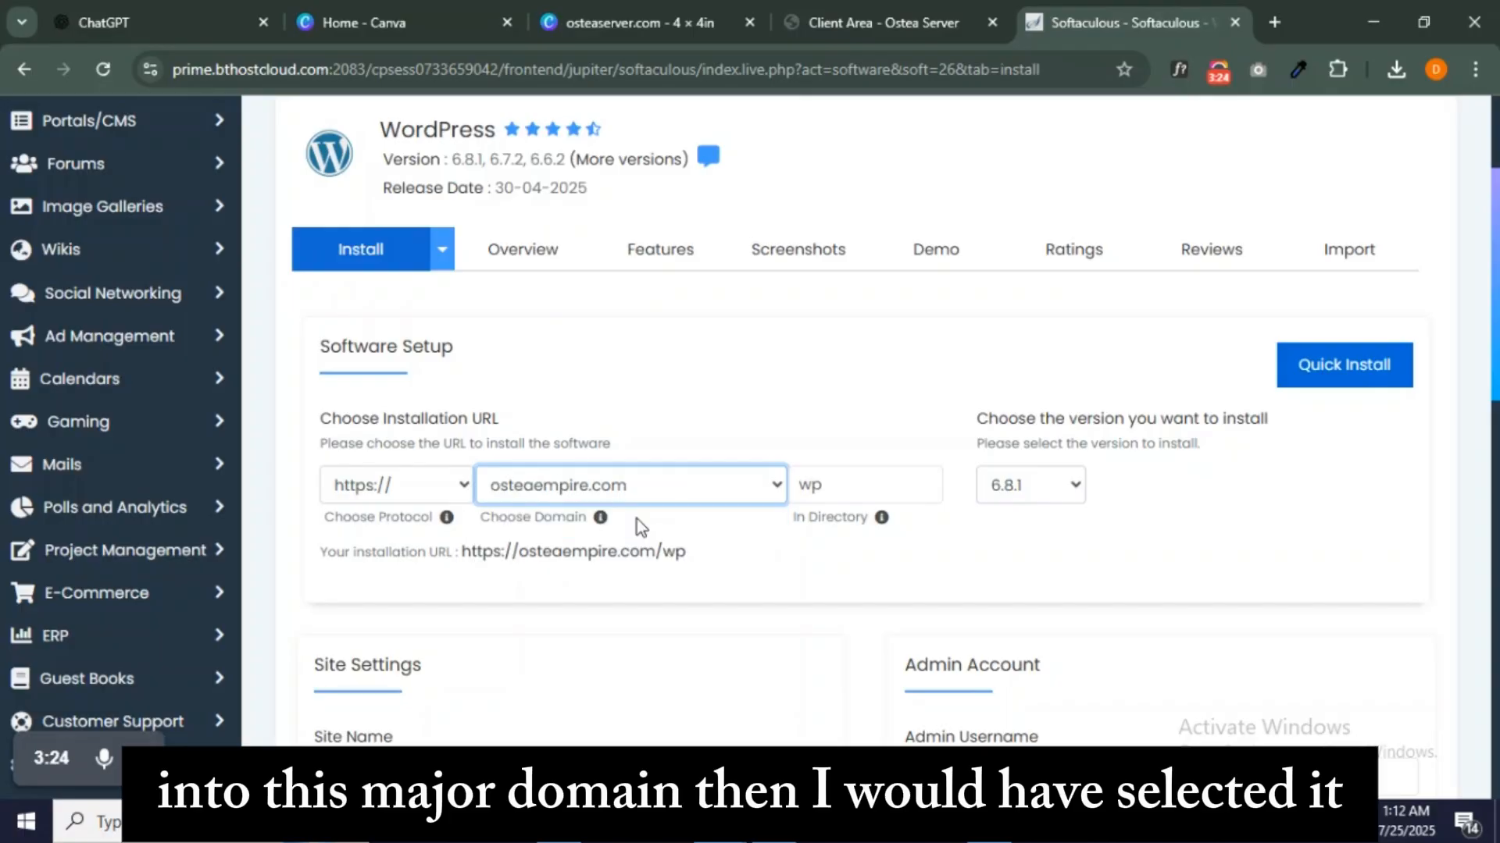
click(641, 489)
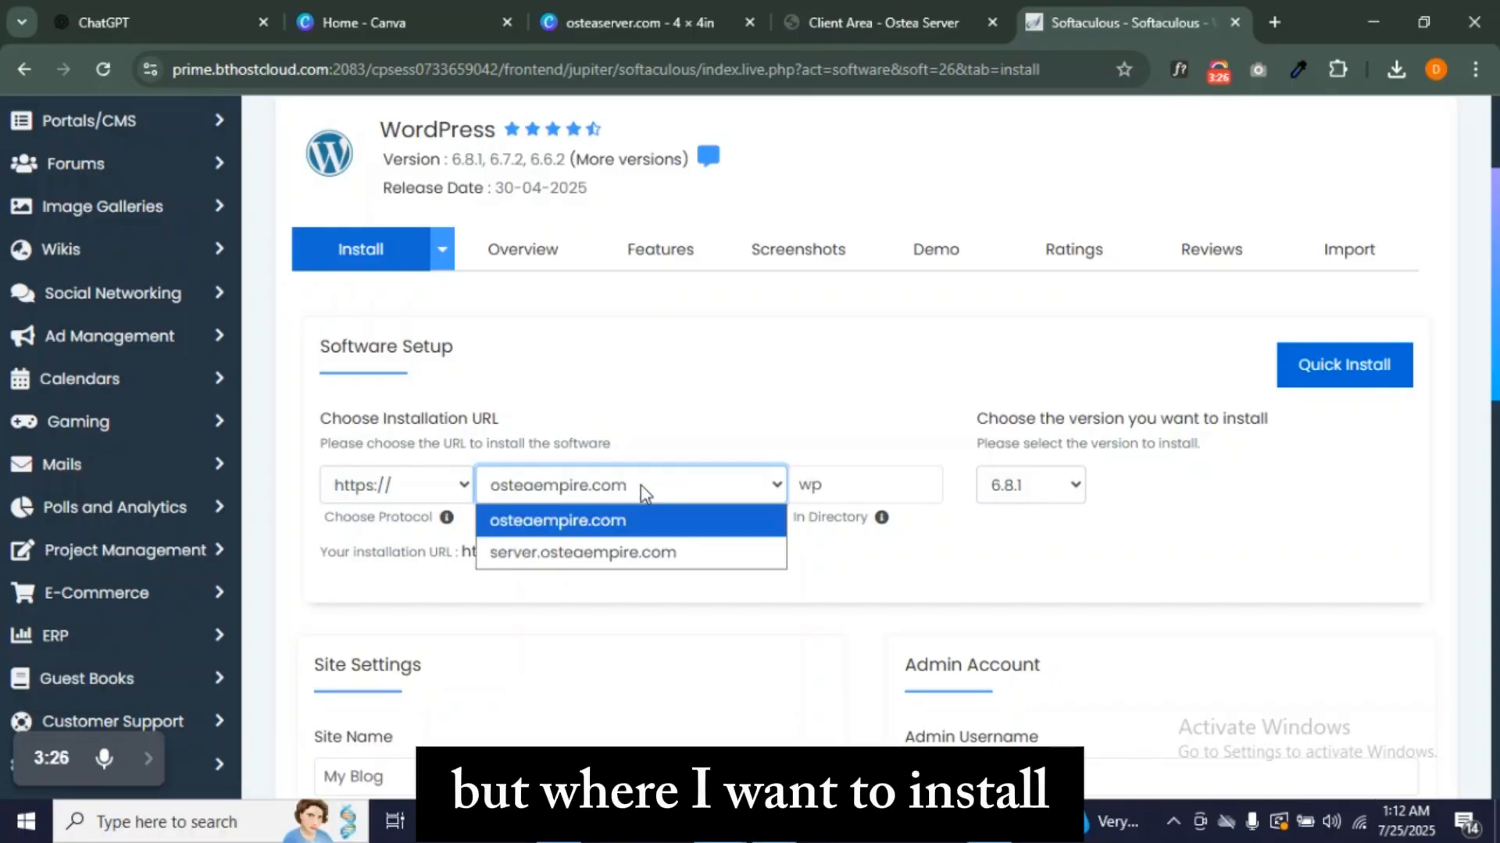
click(643, 553)
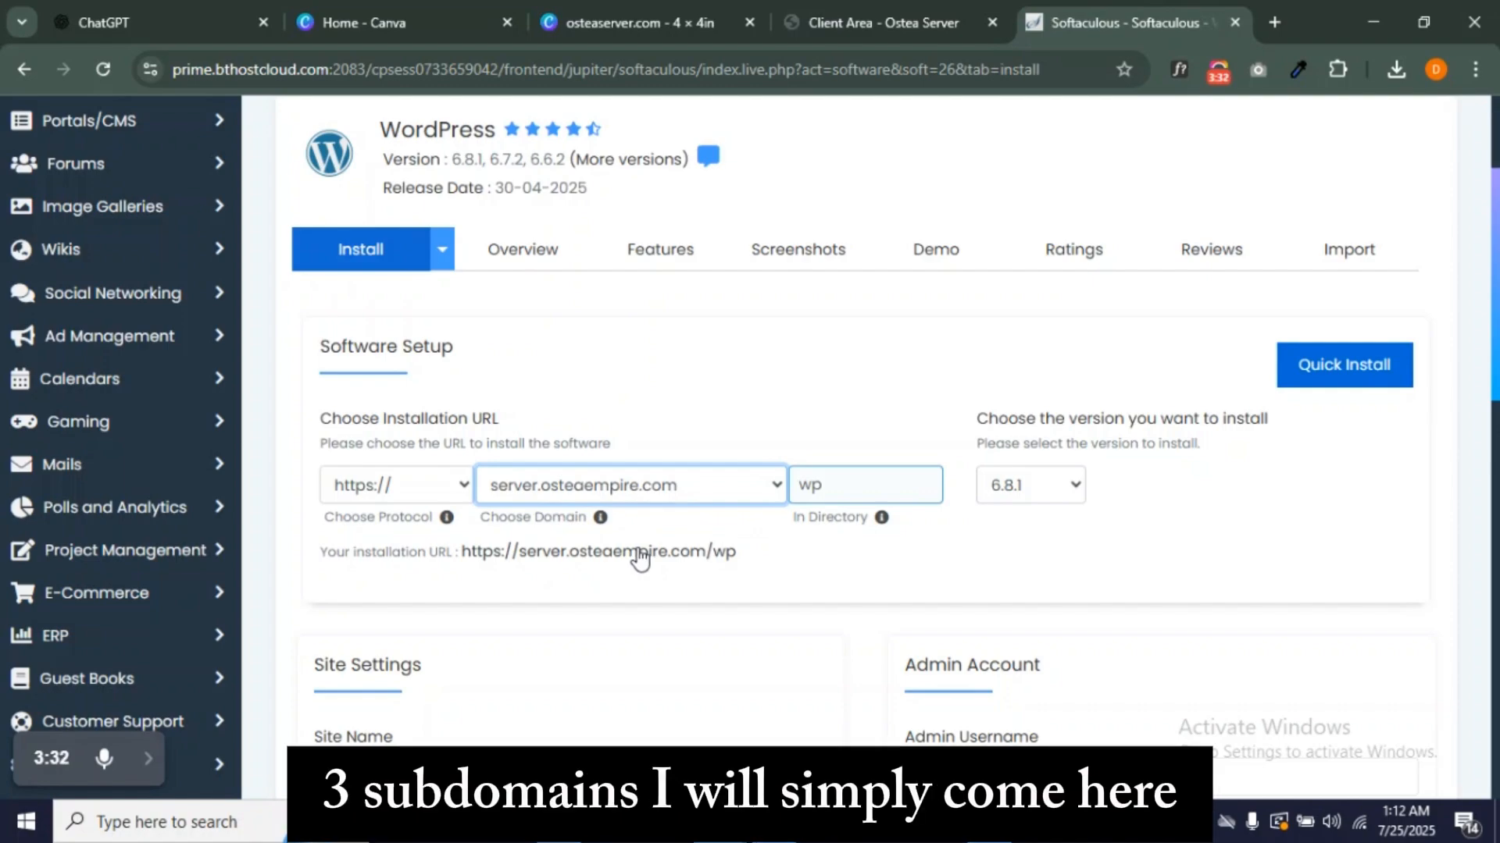
click(658, 478)
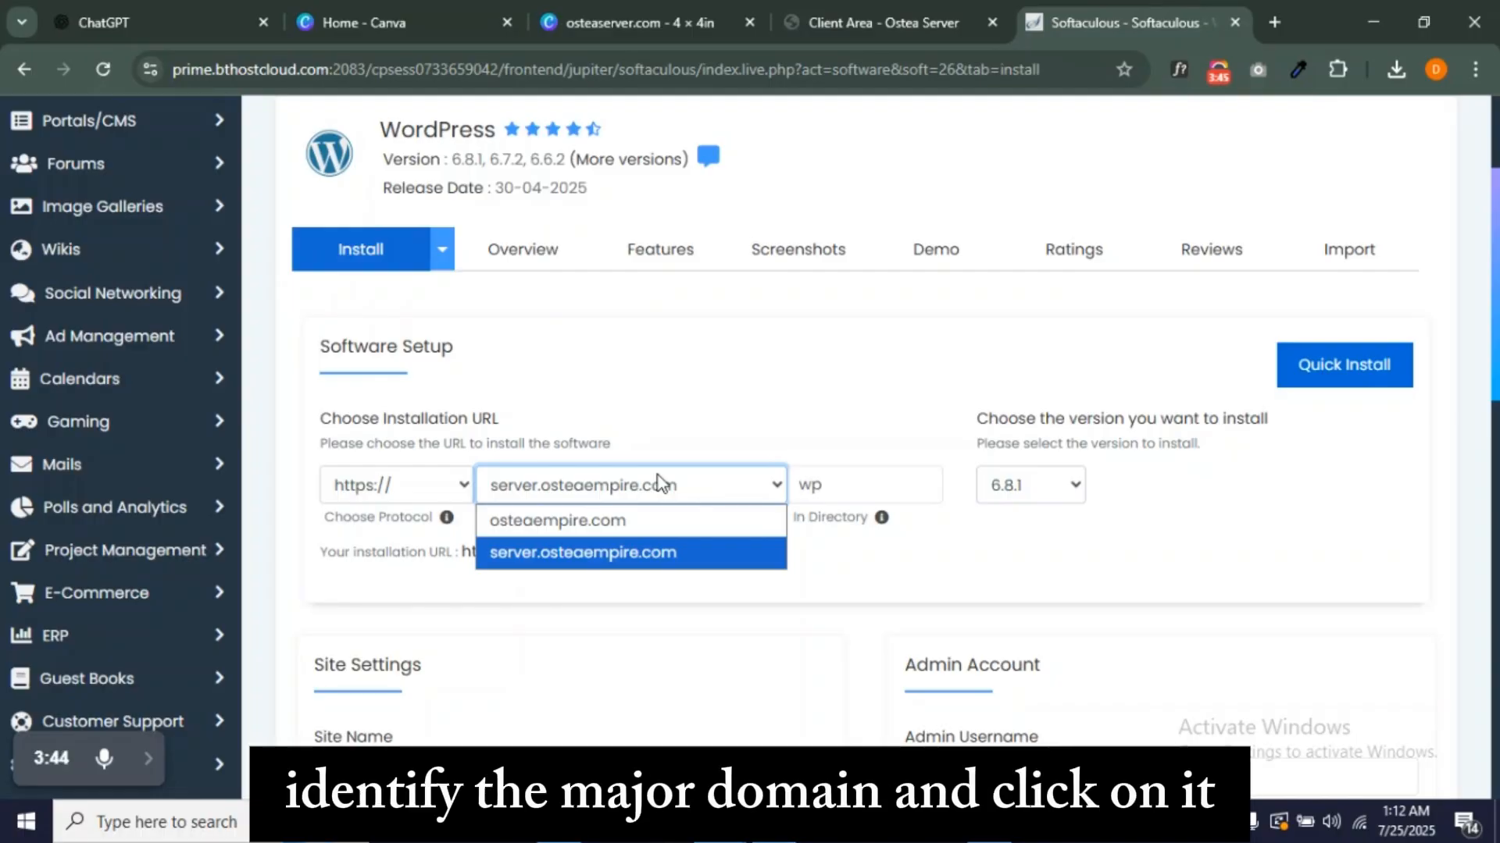
click(663, 476)
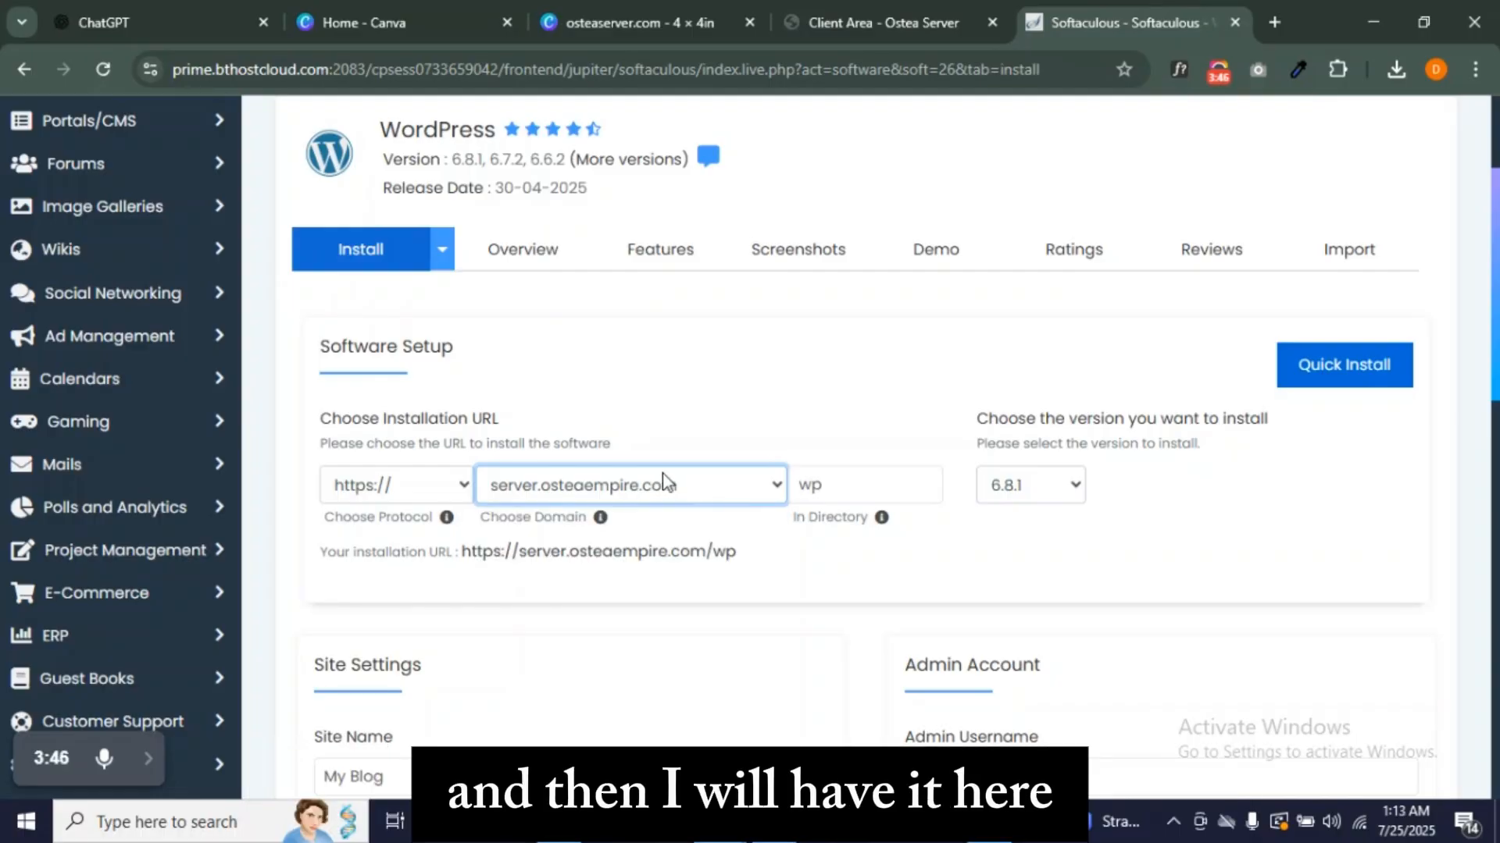
click(839, 482)
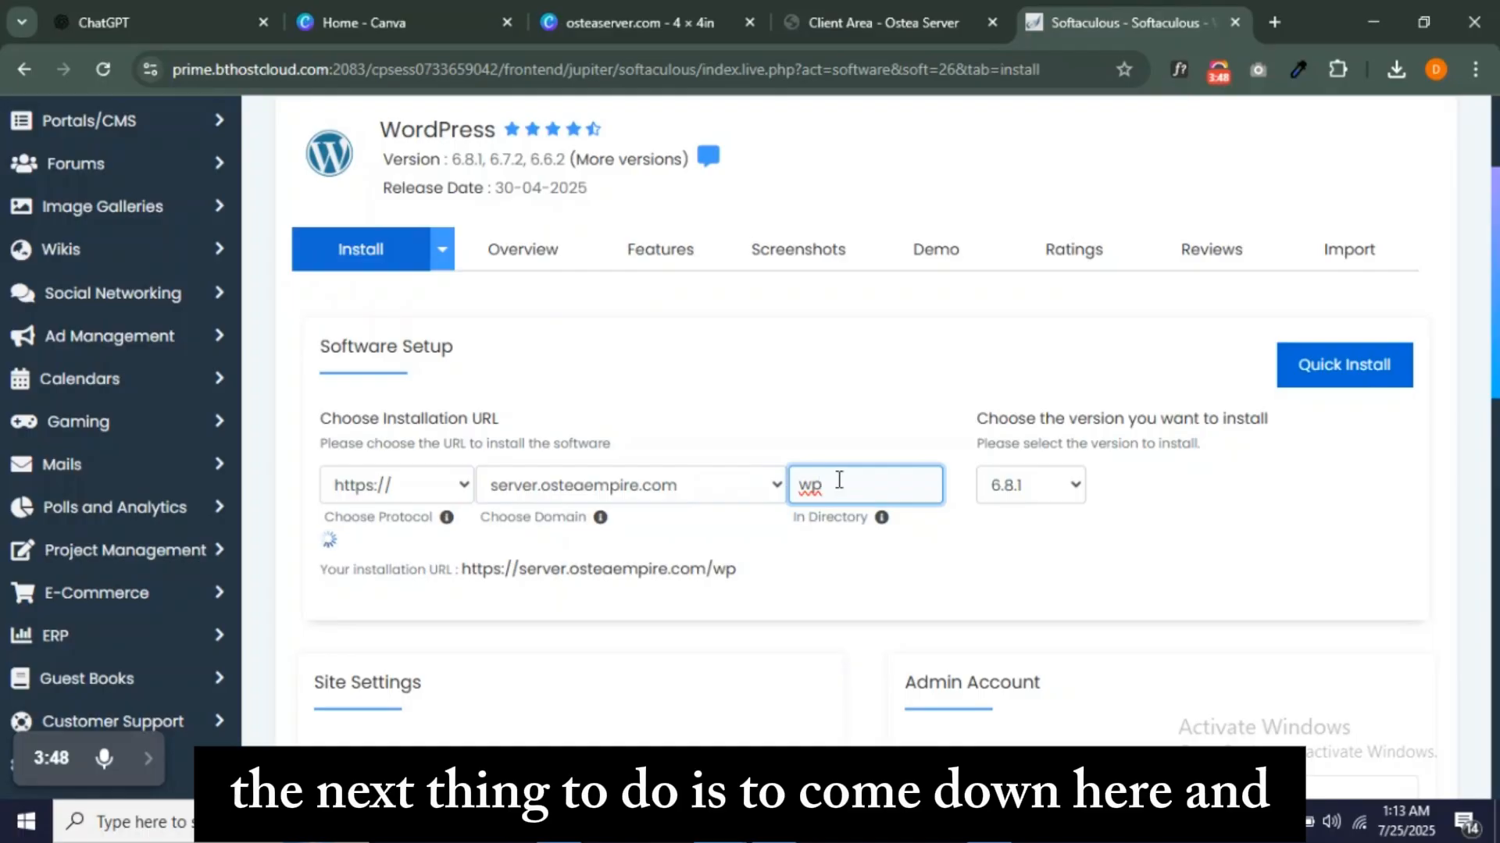
- Erase 'wp' from In Directory so WordPress installs at the subdomain root
key(BackSpace)
key(BackSpace)
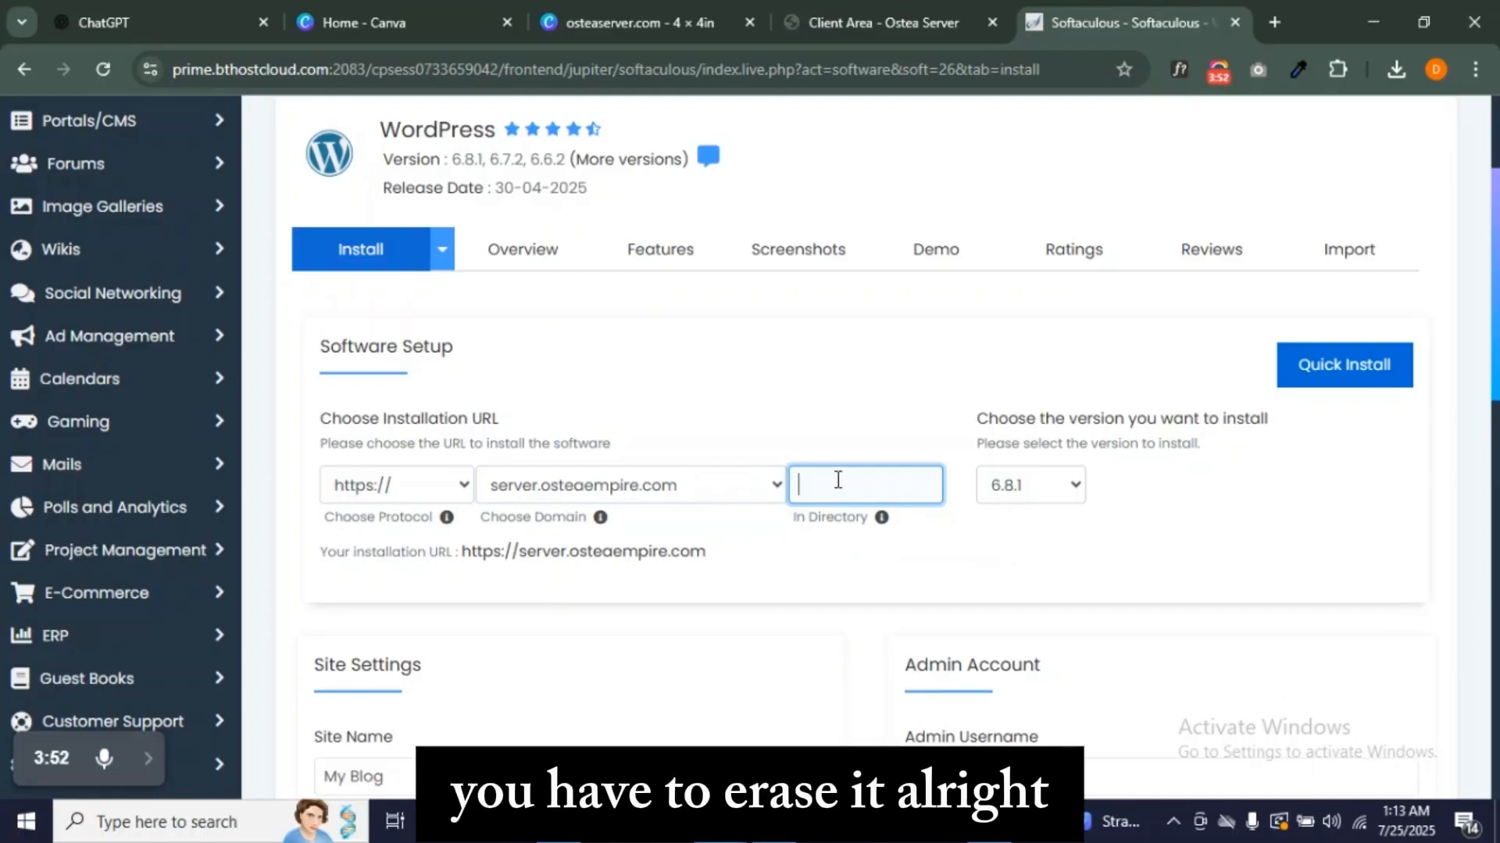
scroll(836, 479, down, 3)
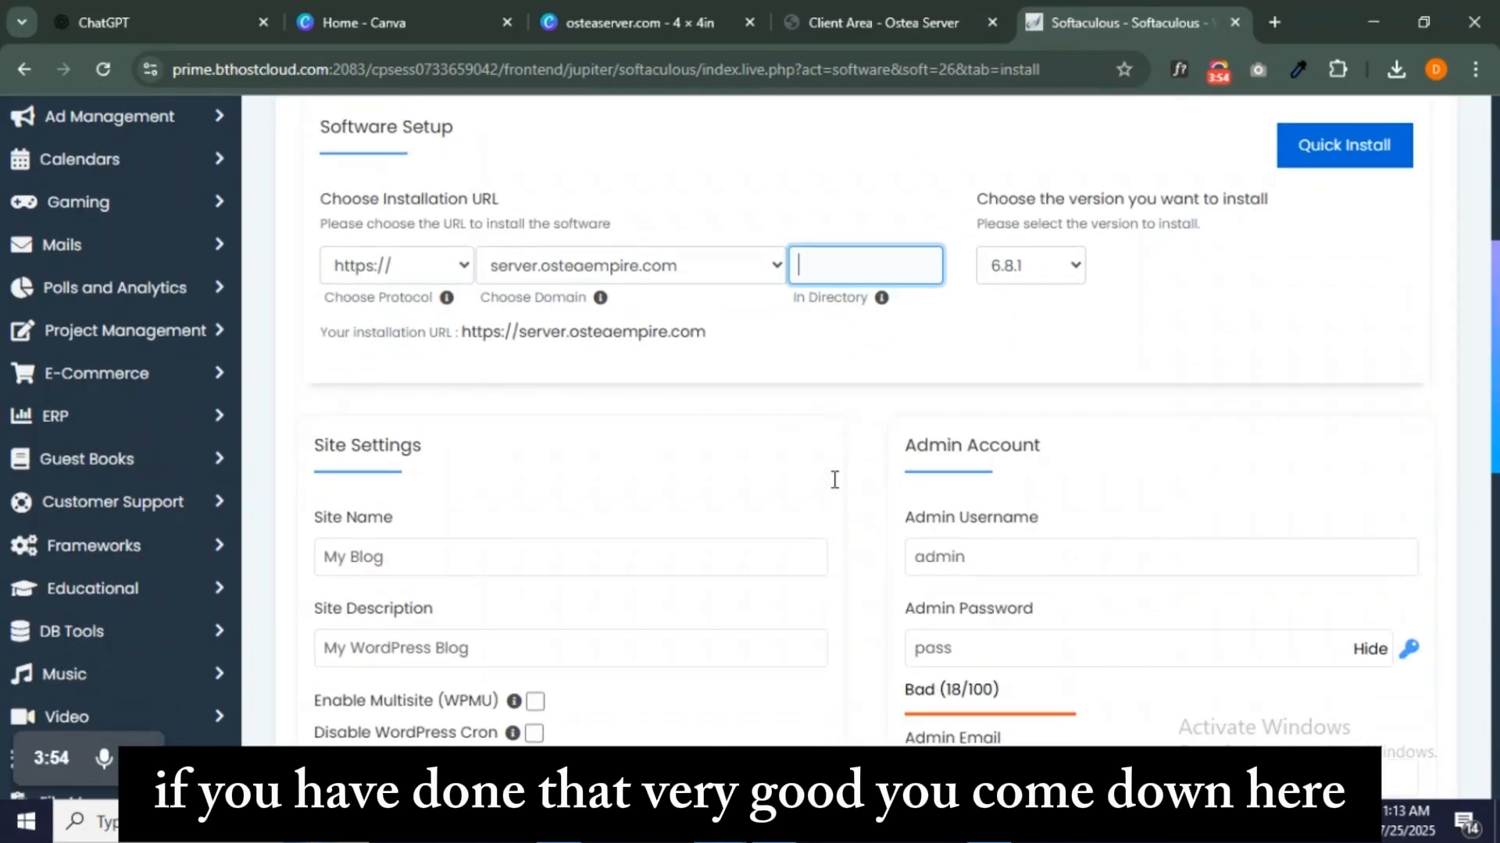
double_click(1015, 550)
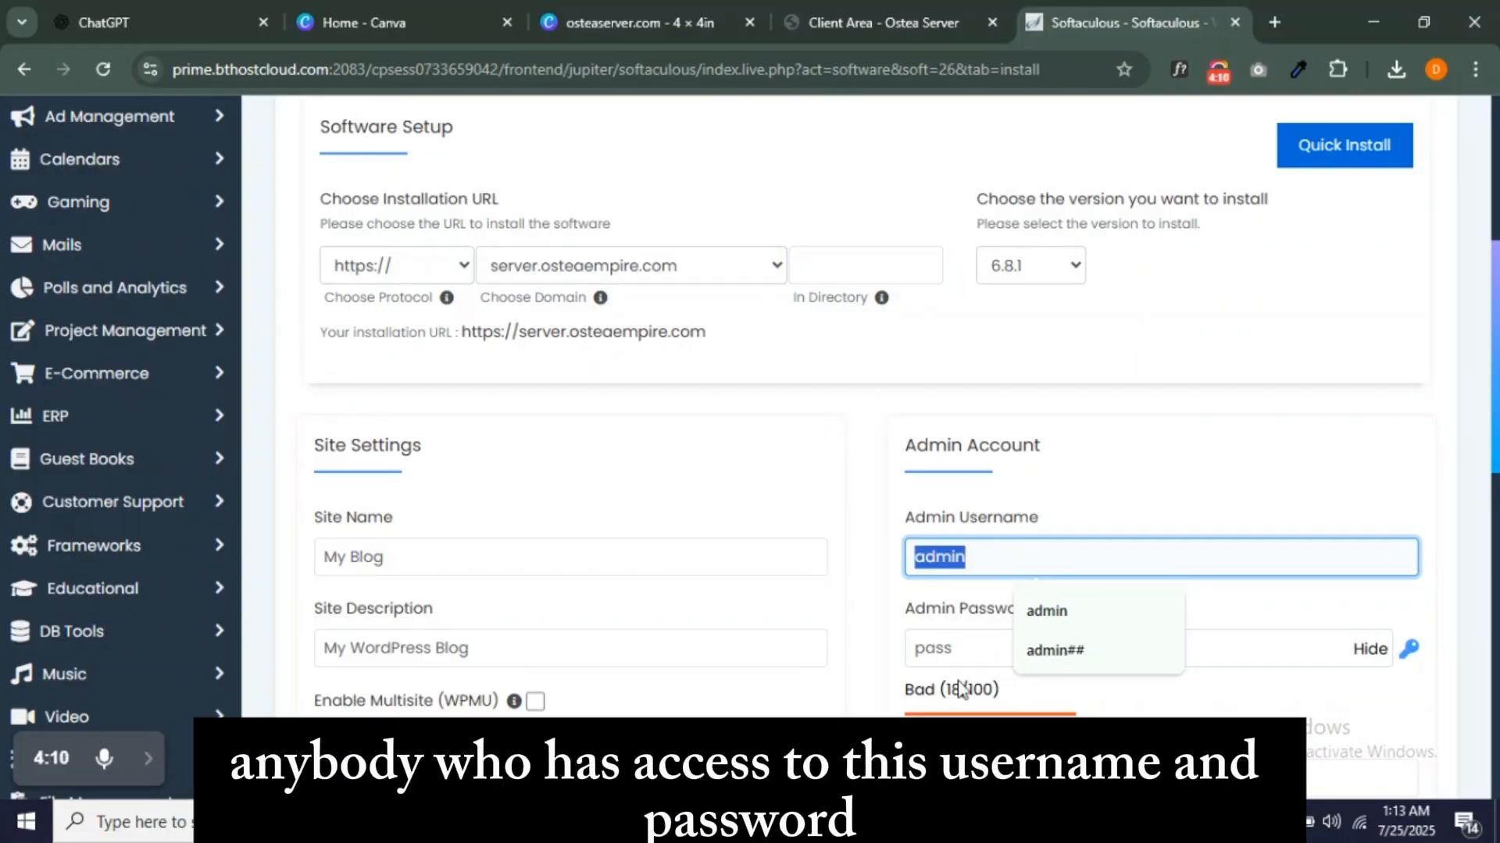
- Replace the default admin username with a custom one and reuse it as the admin password
double_click(992, 640)
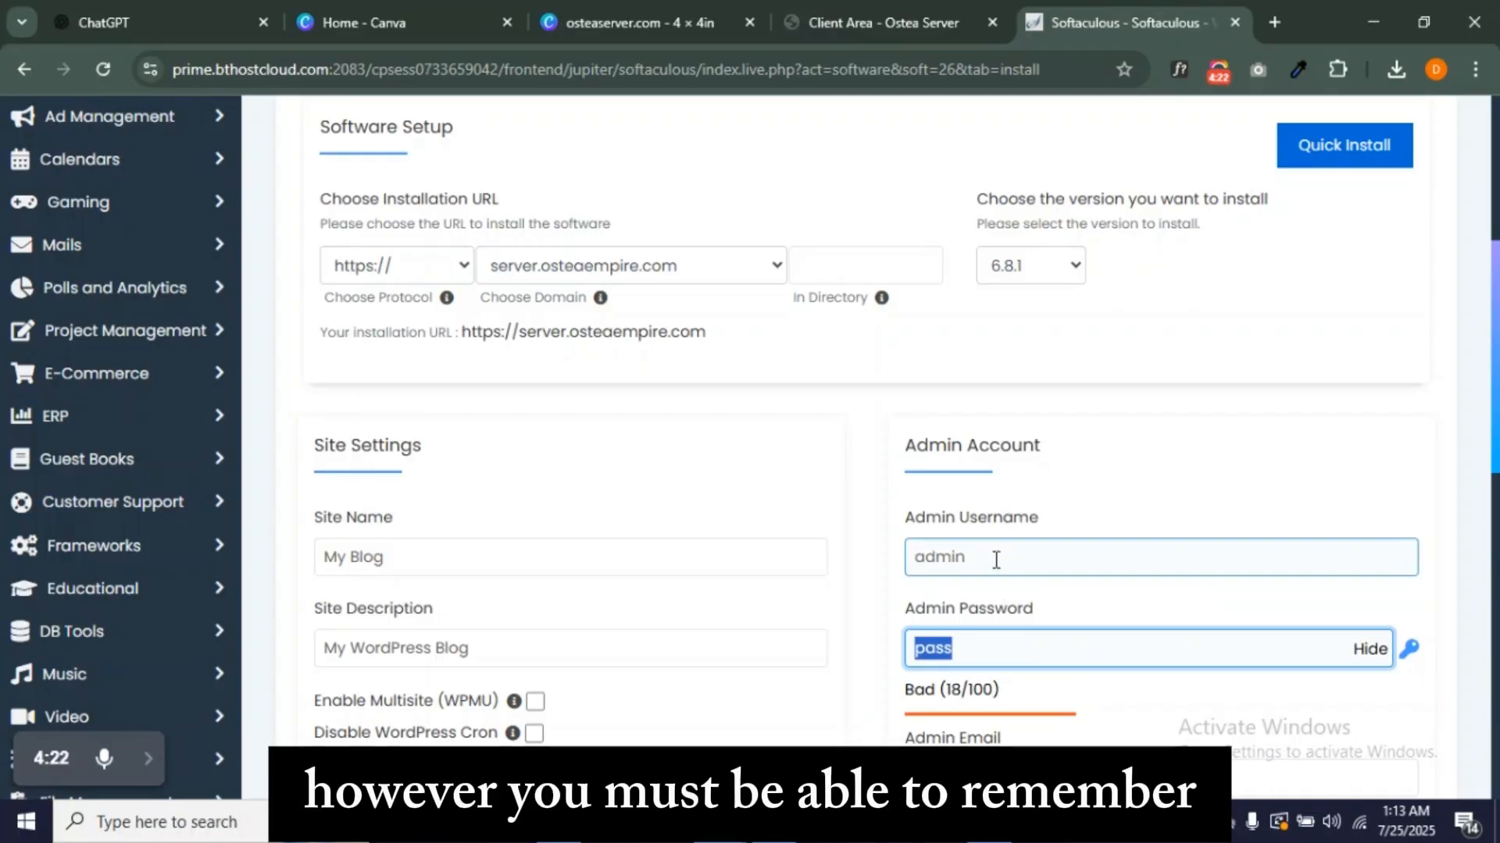
double_click(994, 560)
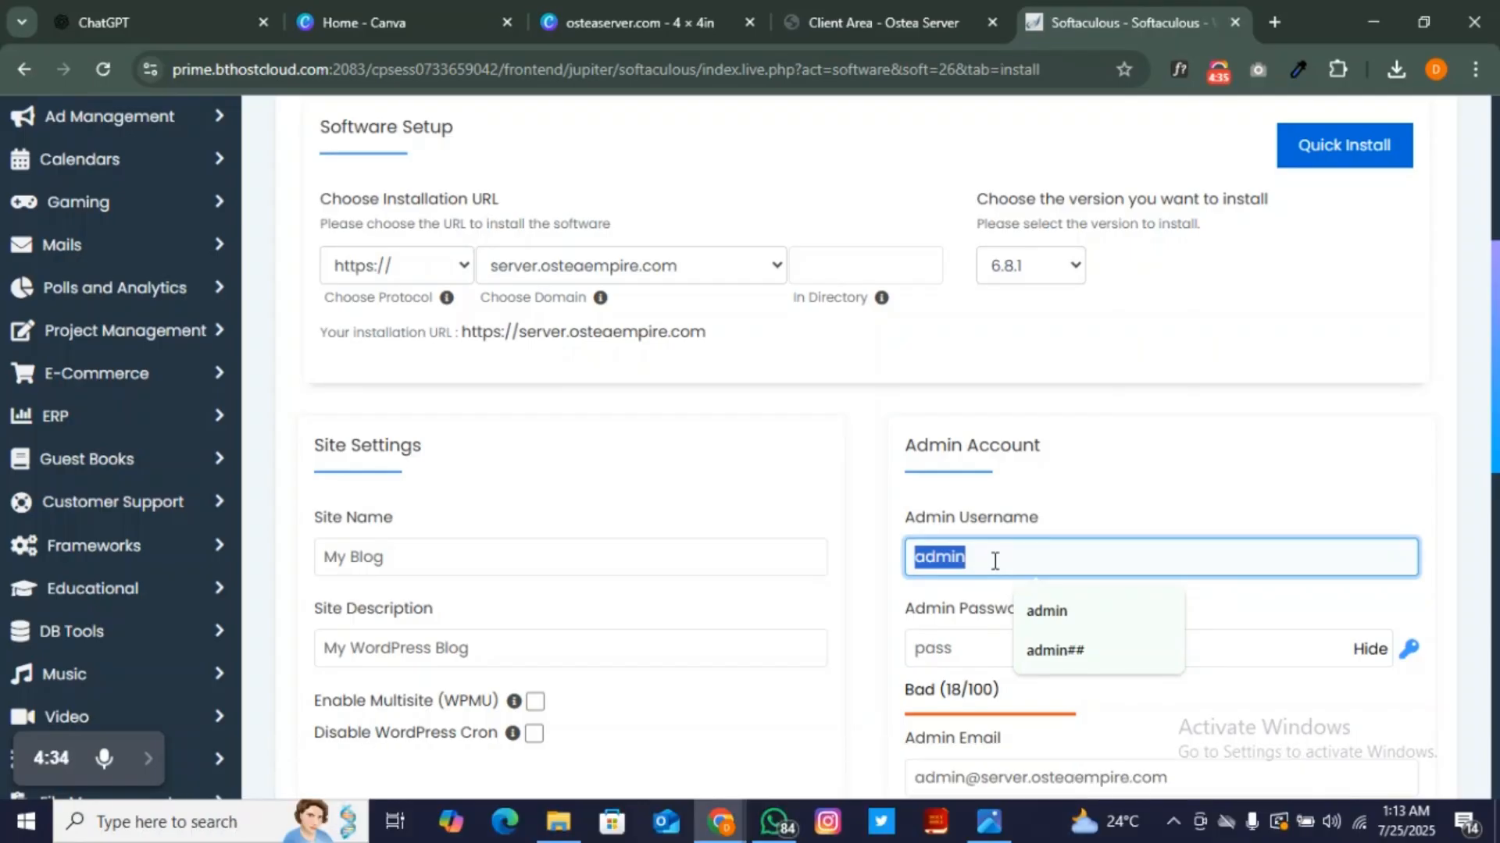
key(ctrl+a)
key(ctrl+c)
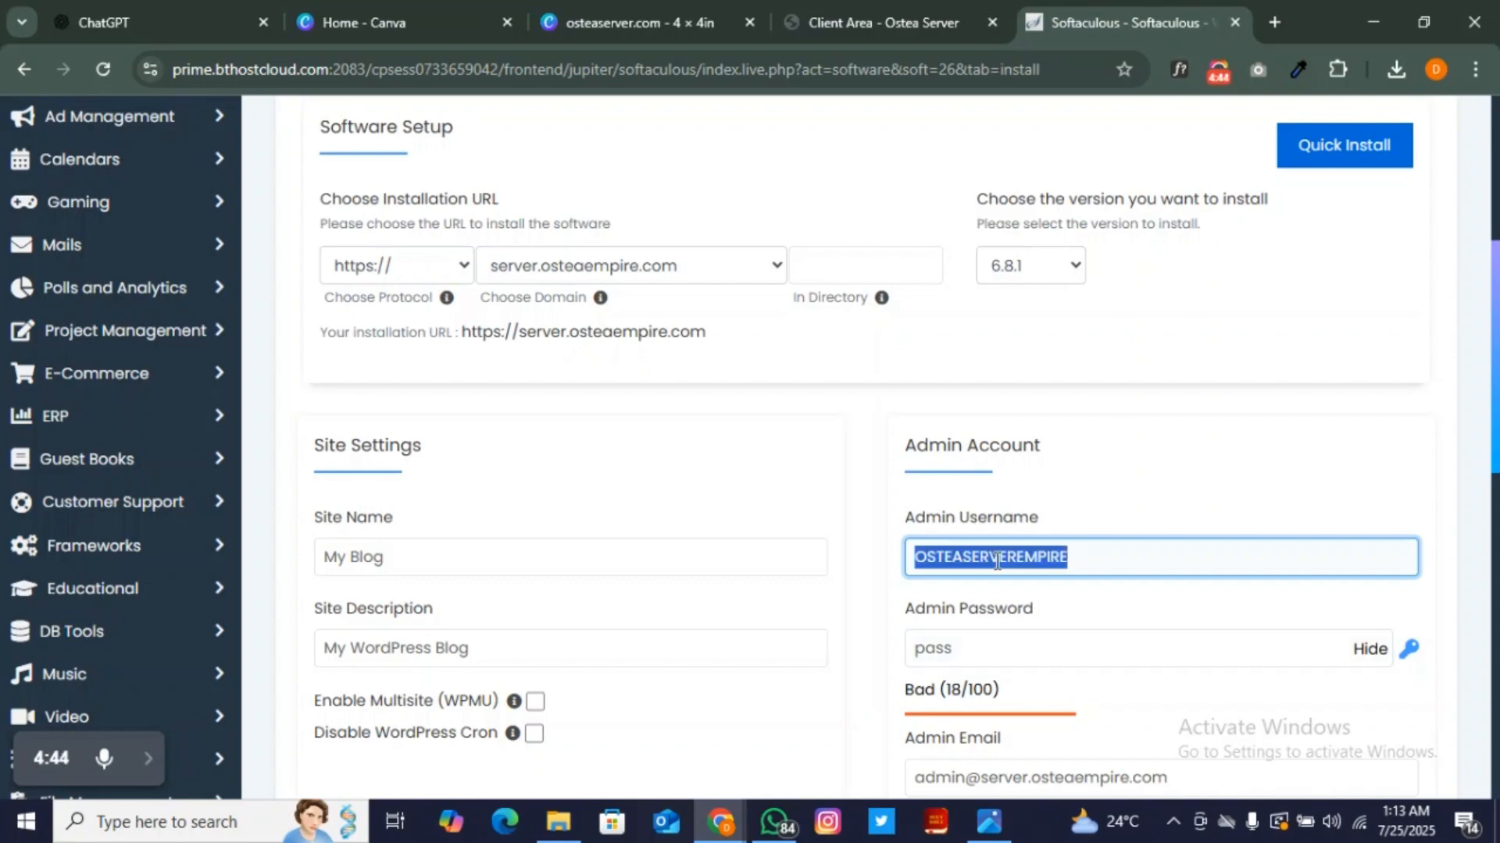
click(974, 648)
key(ctrl+a)
key(ctrl+v)
- Paste a copy of the credentials into a WhatsApp message for safekeeping
click(775, 822)
key(ctrl+v)
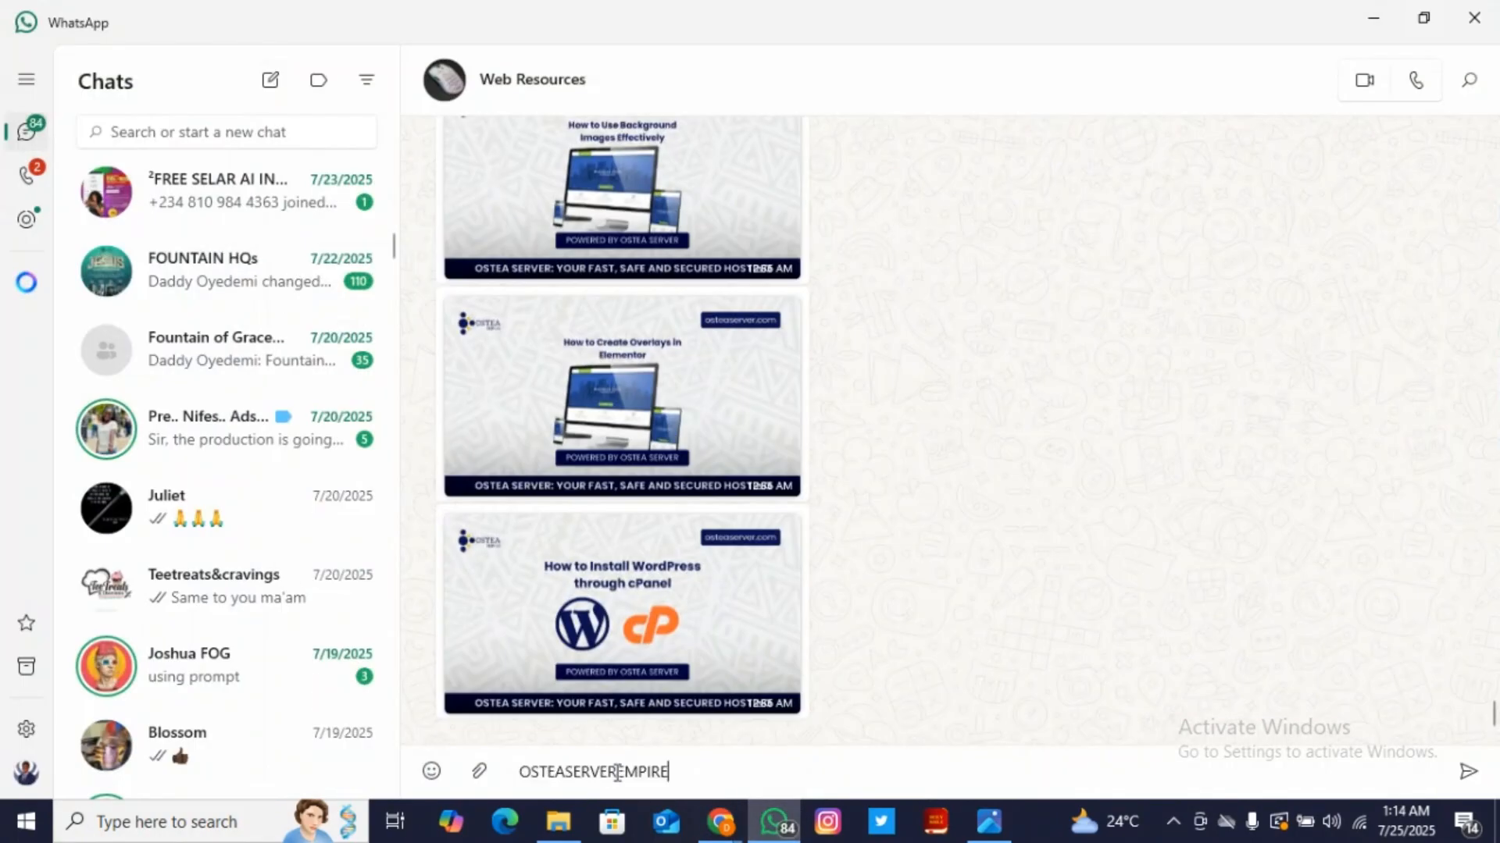
click(775, 821)
scroll(1109, 437, down, 3)
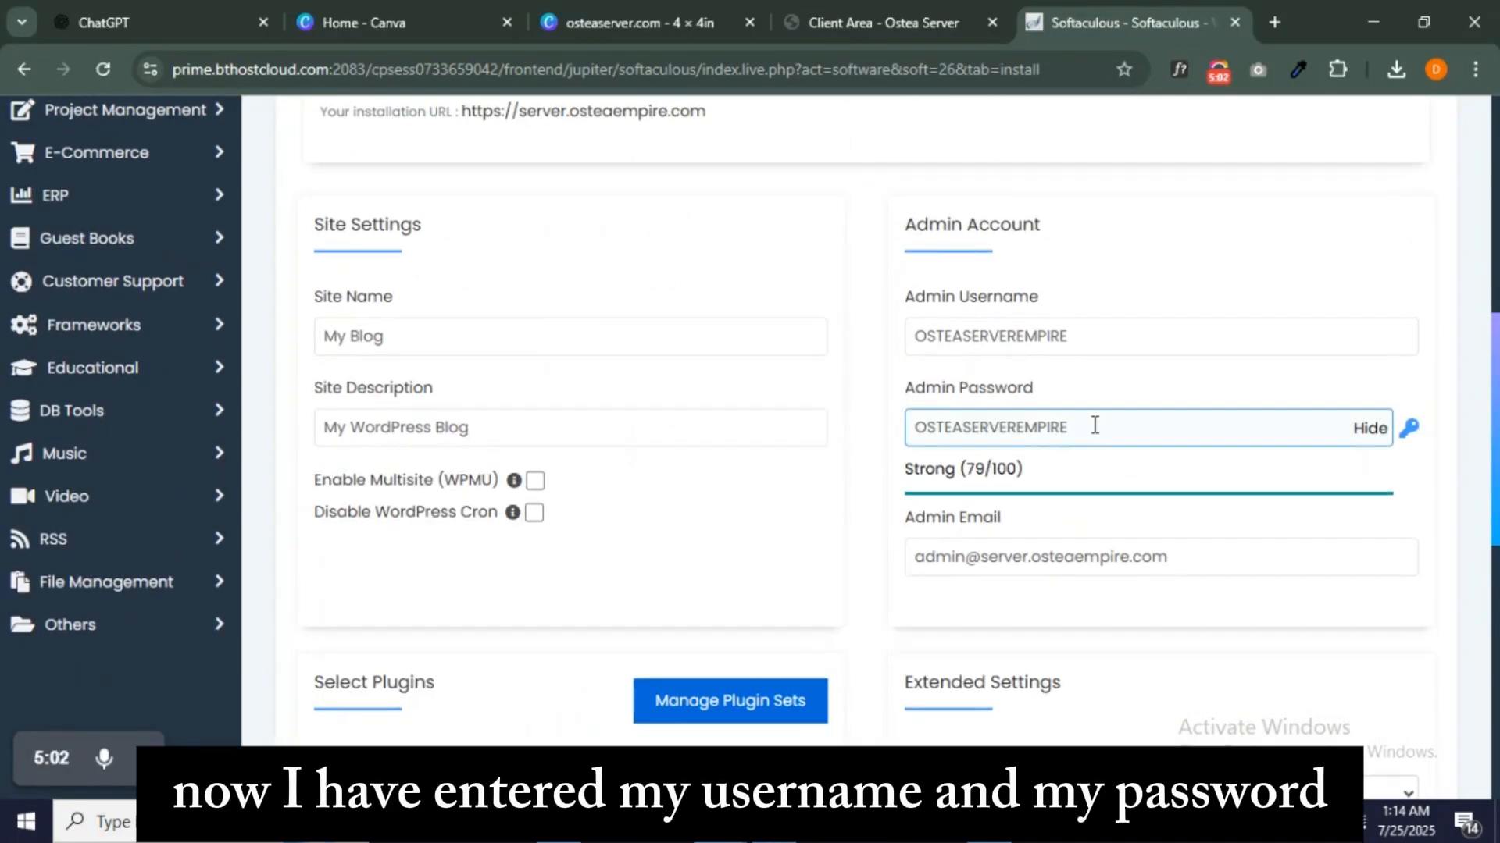
- Review the empty In Directory field and the custom admin username and password
scroll(1095, 425, down, 4)
scroll(1096, 434, down, 5)
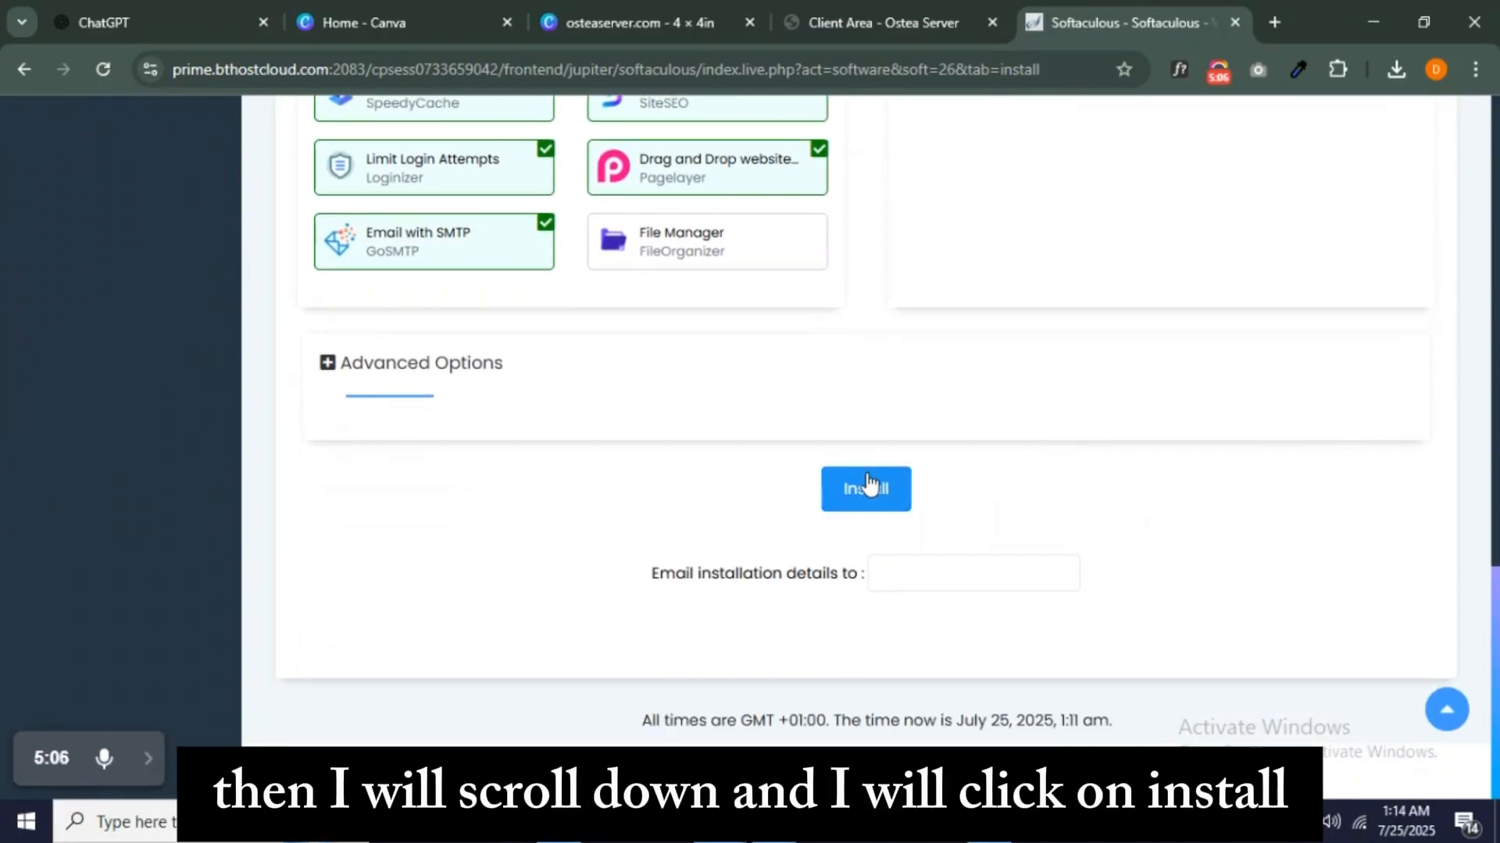
scroll(867, 487, up, 12)
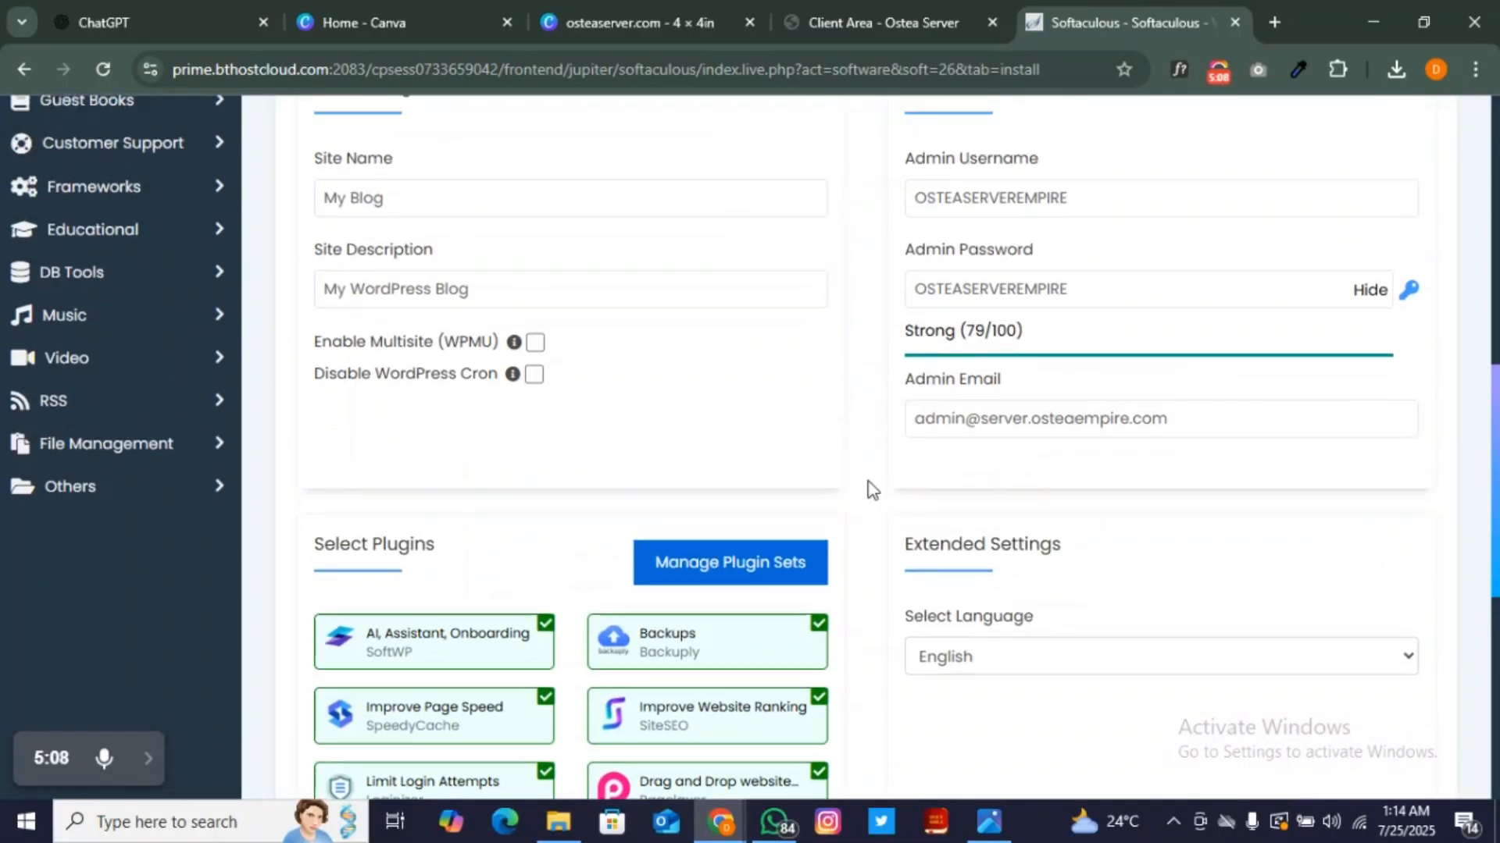
scroll(867, 489, up, 3)
scroll(863, 489, down, 3)
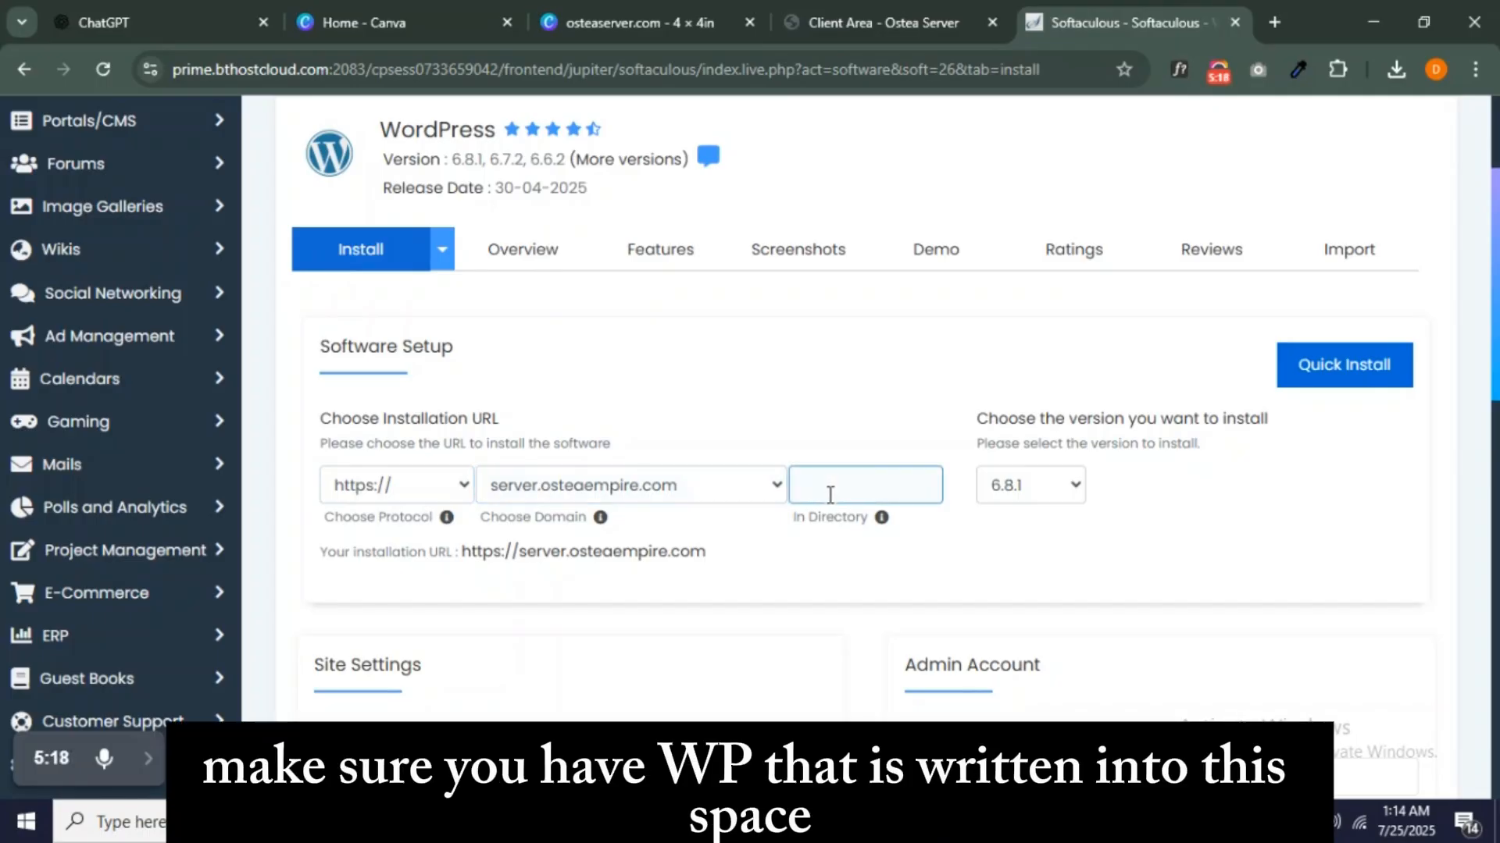
scroll(830, 492, down, 5)
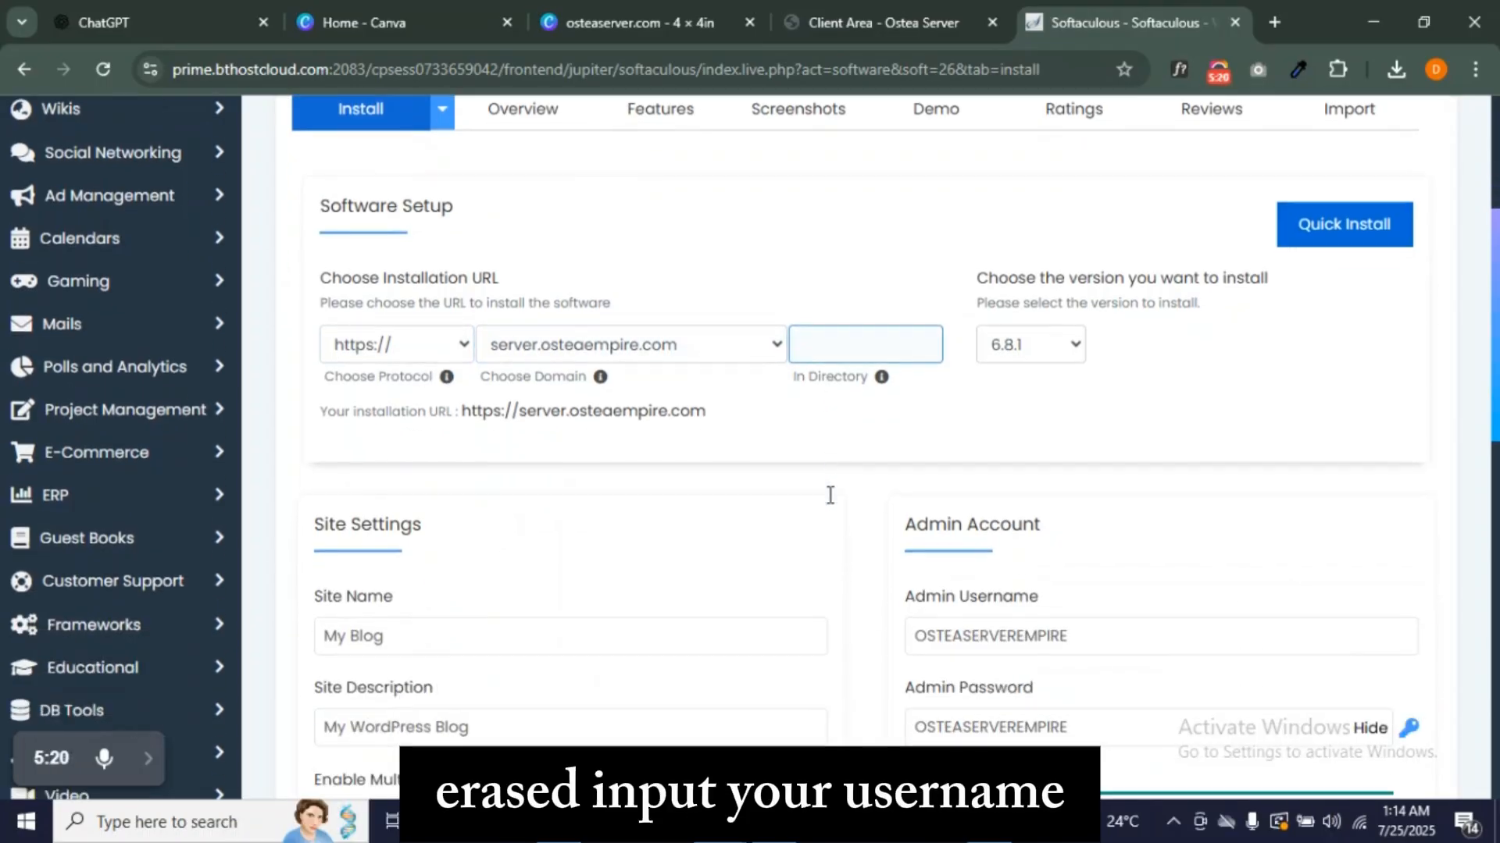
scroll(1096, 550, down, 1)
click(1055, 425)
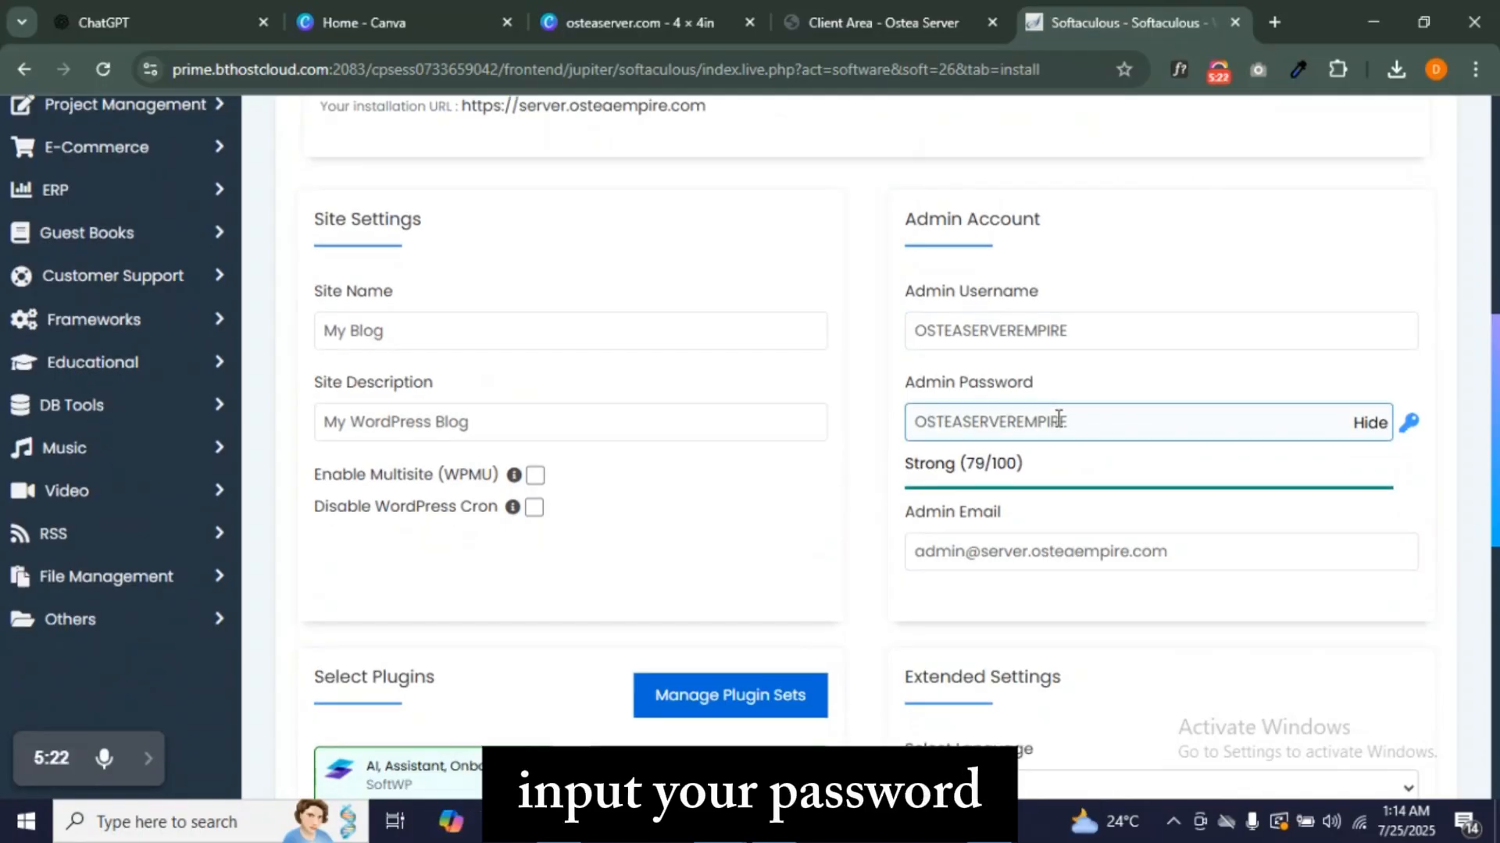
scroll(1058, 426, down, 10)
click(853, 495)
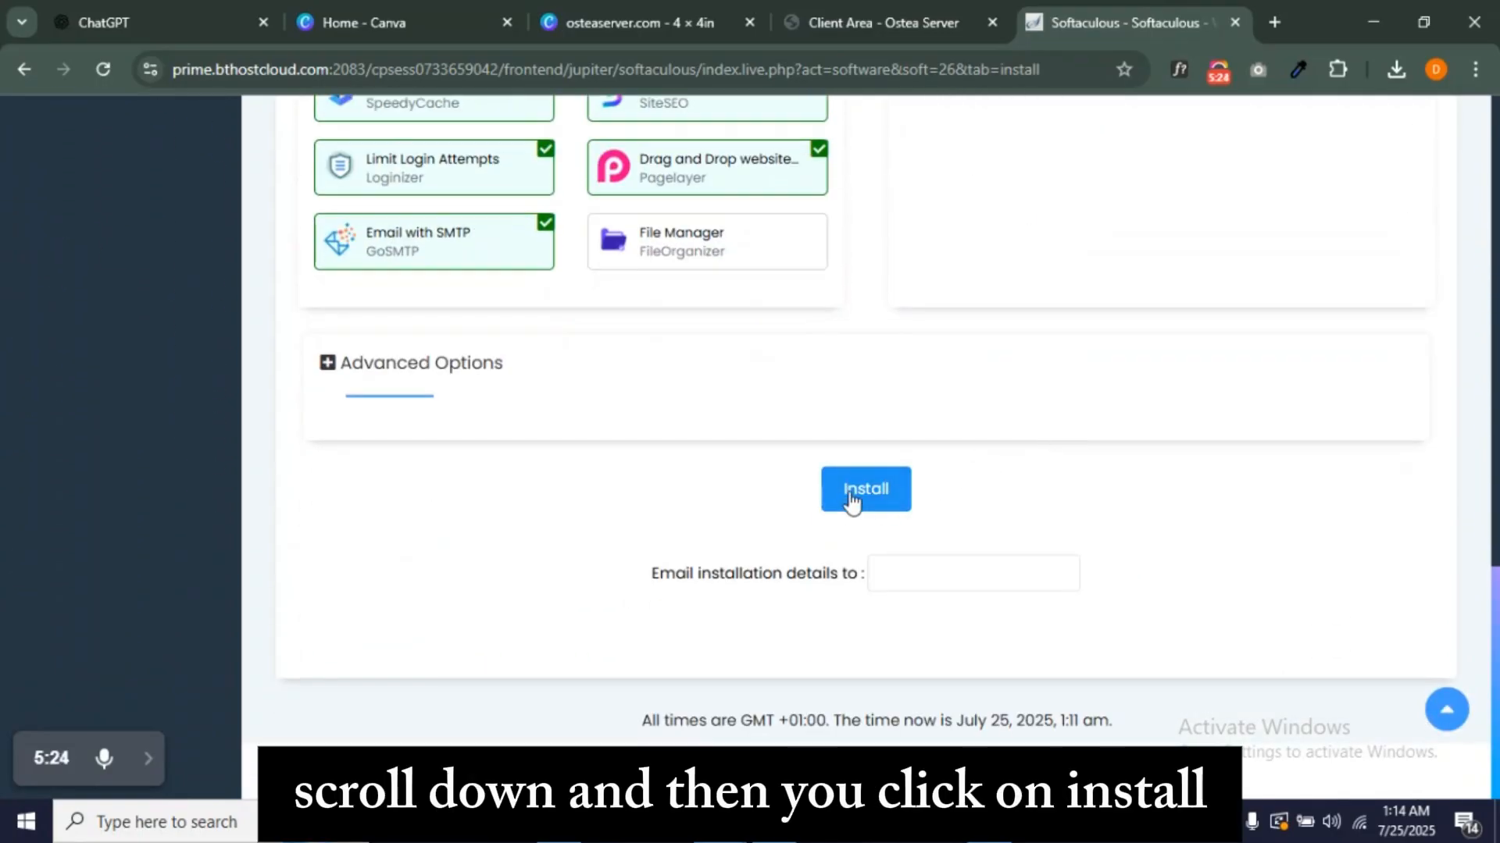